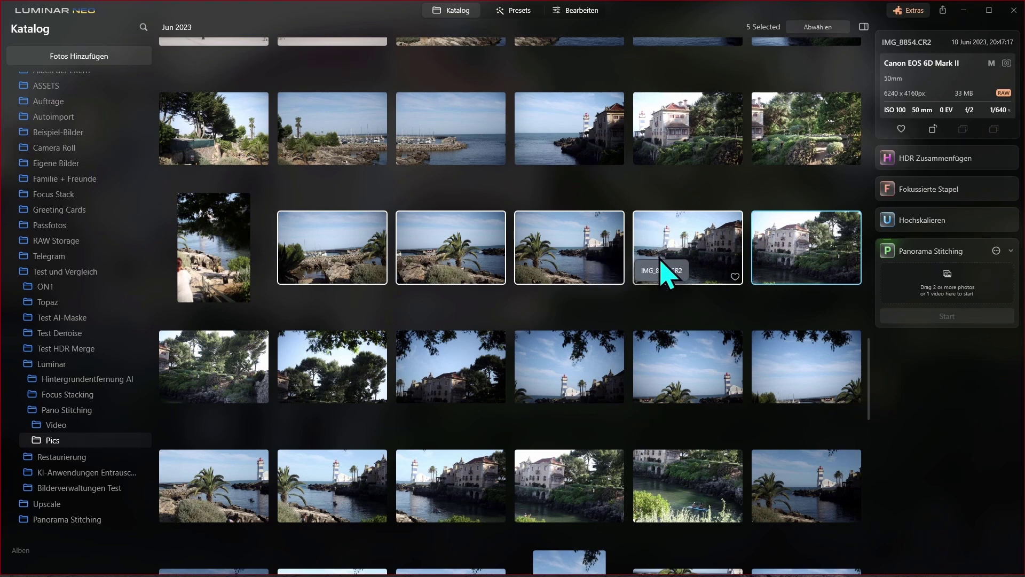
Add the selected harbour photos to Panorama Stitching, keeping lens correction and chromatic aberration reduction enabled
{"action": "left_click_drag", "start_coordinate": [682, 263], "coordinate": [950, 297]}
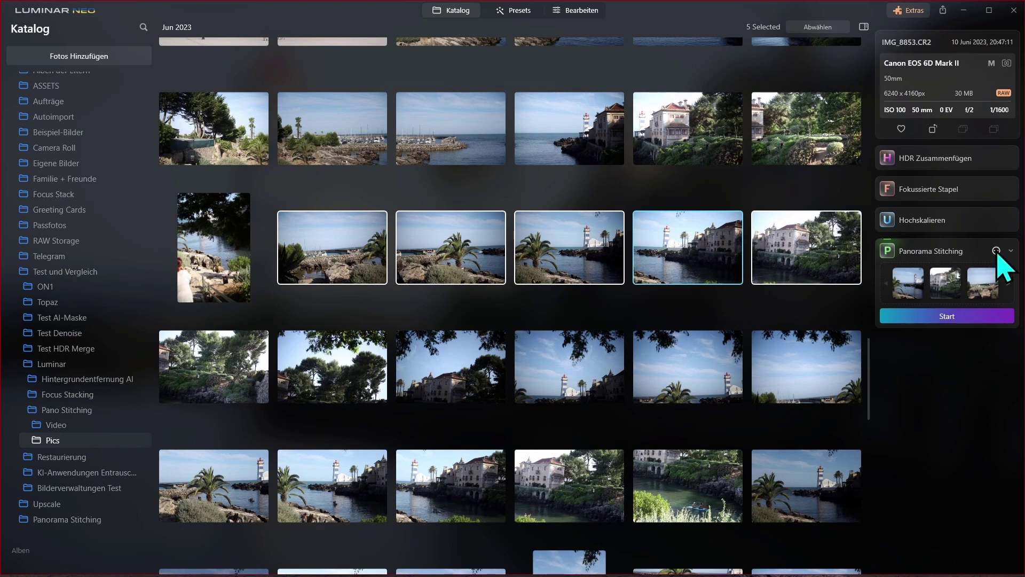
{"action": "left_click", "coordinate": [996, 251]}
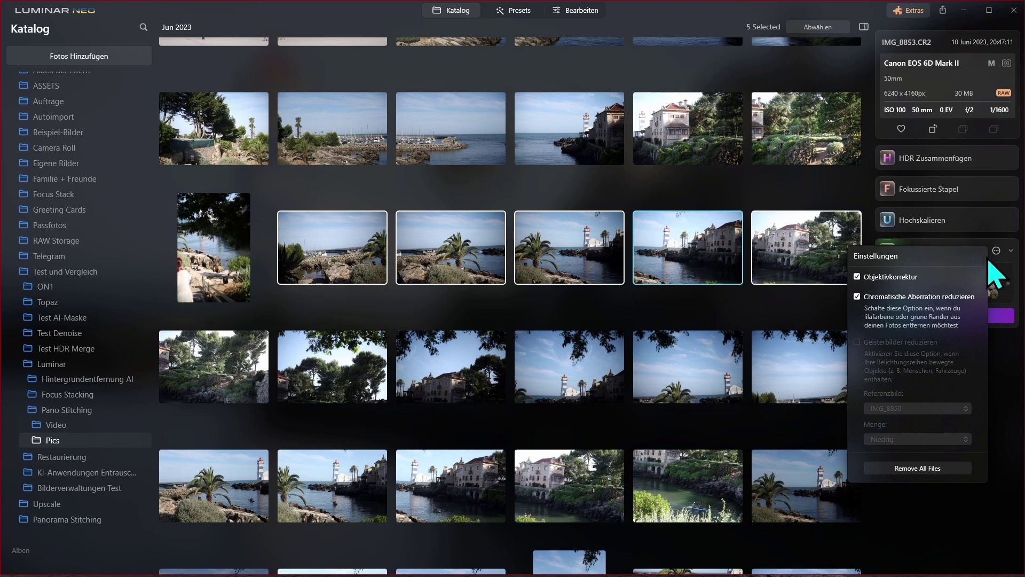
{"action": "left_click", "coordinate": [997, 251]}
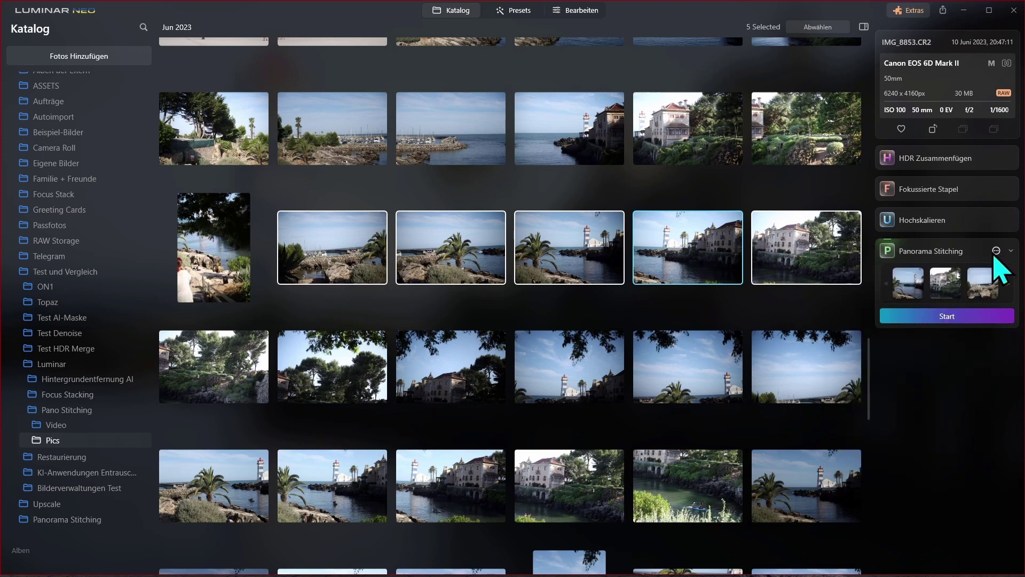
Stitch the harbour photos and preview the Cylindrical and Mercator projections
{"action": "left_click", "coordinate": [937, 316]}
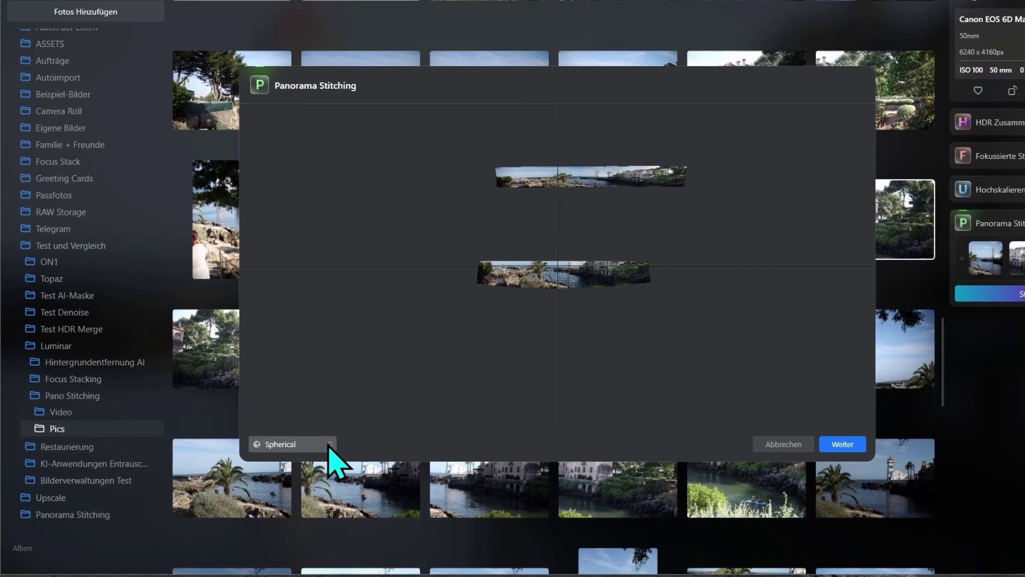
{"action": "left_click", "coordinate": [329, 446]}
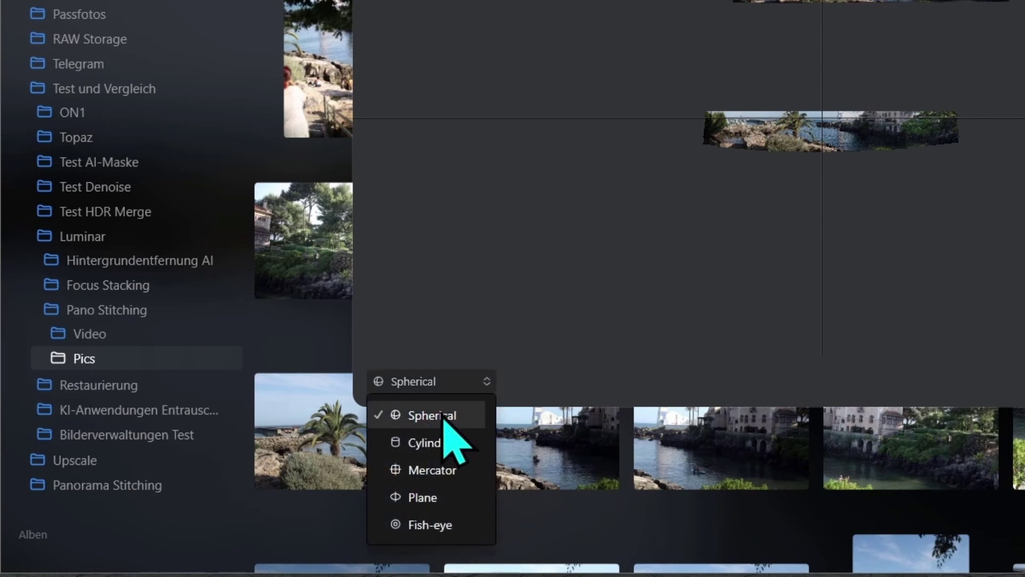
{"action": "left_click", "coordinate": [437, 443]}
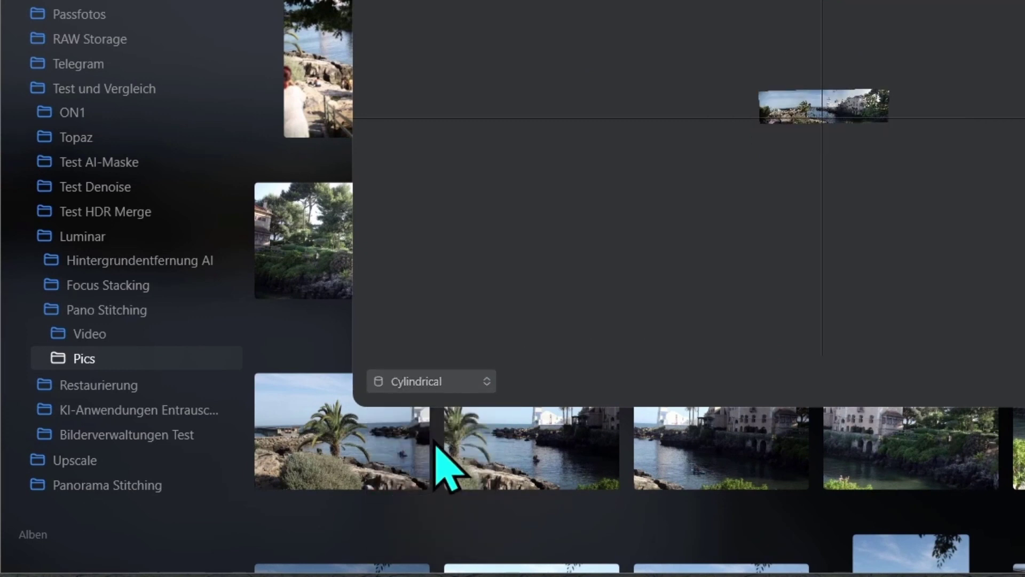
{"action": "left_click", "coordinate": [486, 381]}
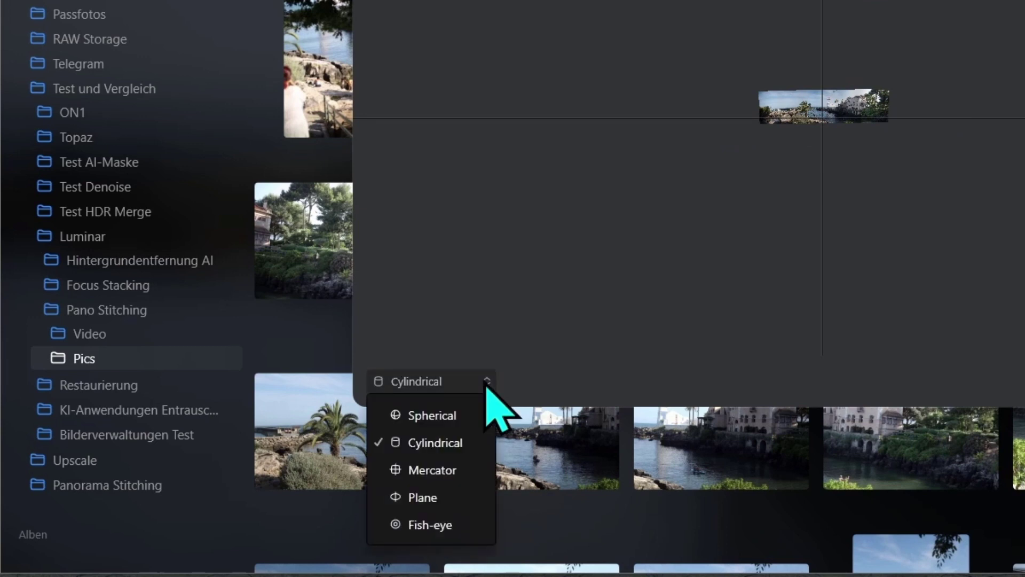
{"action": "left_click", "coordinate": [437, 470]}
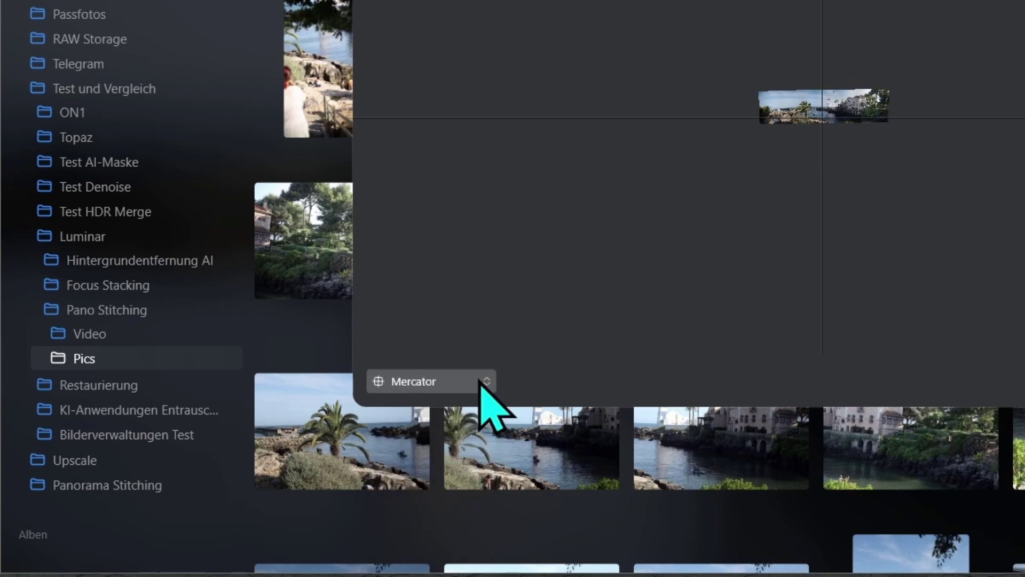
Compare the Plane and Fish-eye projections, then settle back on Spherical
{"action": "left_click", "coordinate": [479, 380]}
{"action": "left_click", "coordinate": [427, 495]}
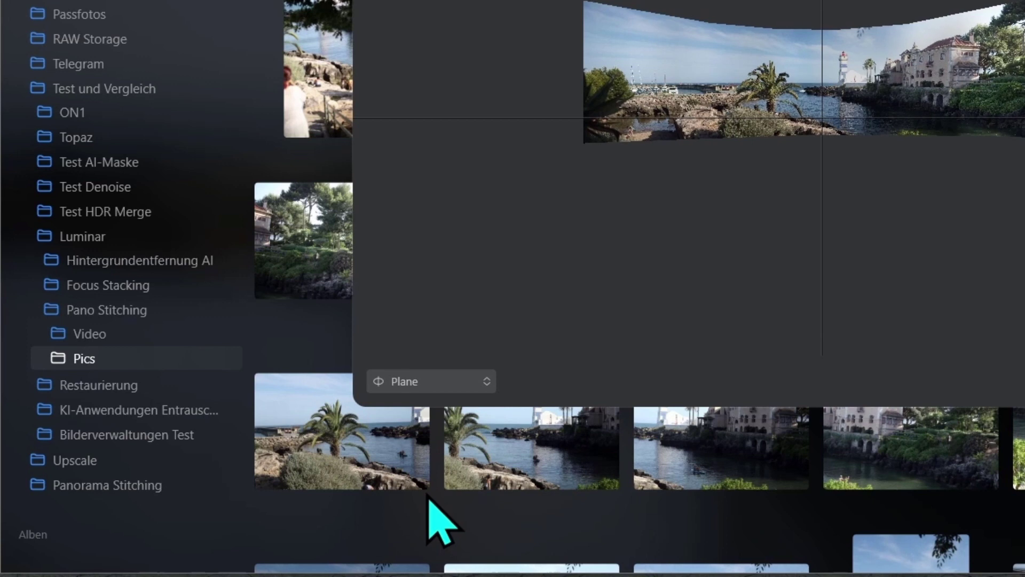
{"action": "left_click", "coordinate": [482, 383]}
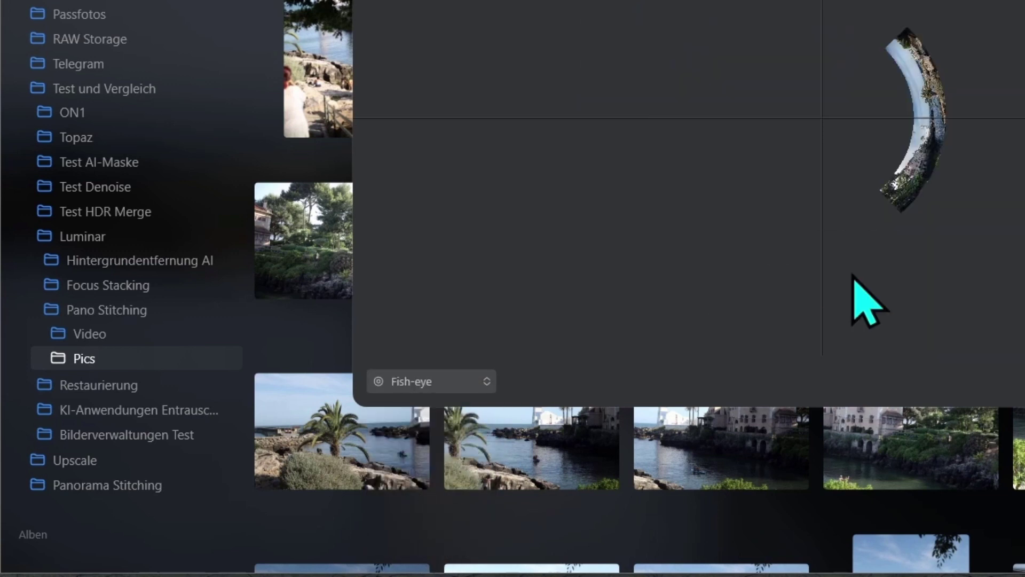
{"action": "left_click", "coordinate": [487, 382]}
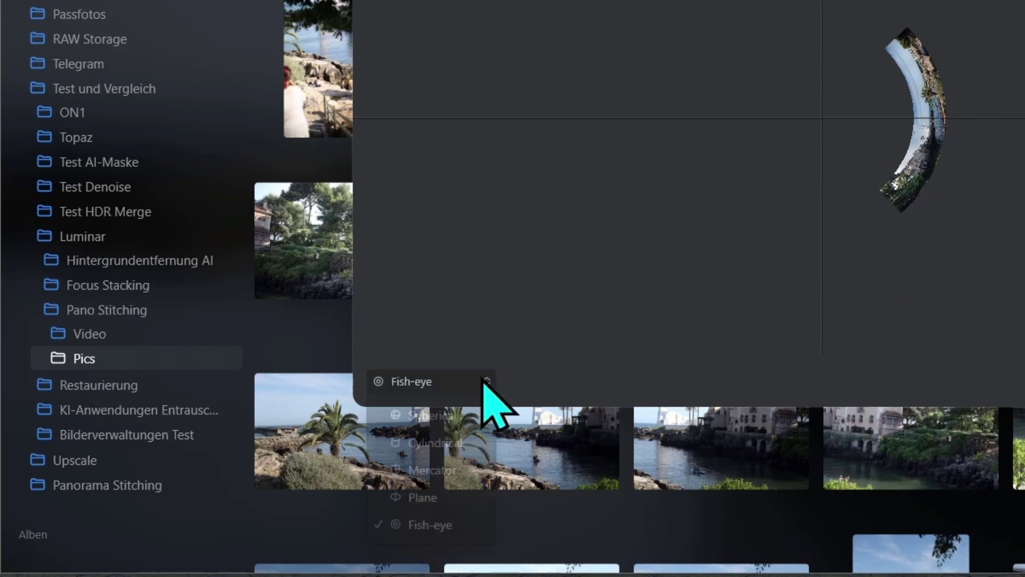
{"action": "left_click", "coordinate": [443, 416]}
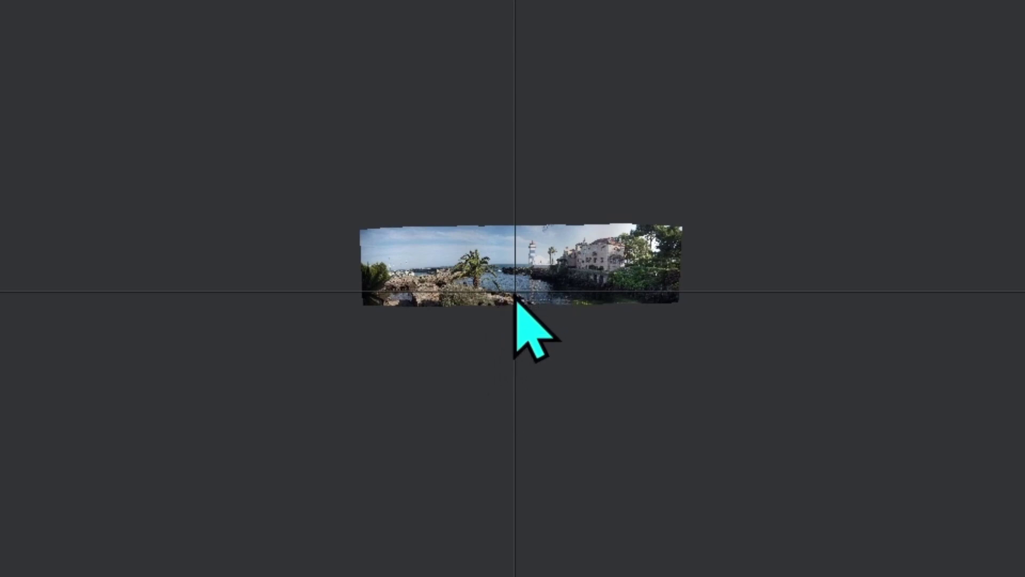
{"action": "mouse_move", "coordinate": [514, 293]}
{"action": "left_mouse_down"}
{"action": "mouse_move", "coordinate": [514, 306]}
{"action": "mouse_move", "coordinate": [540, 315]}
{"action": "mouse_move", "coordinate": [570, 307]}
{"action": "left_mouse_up"}
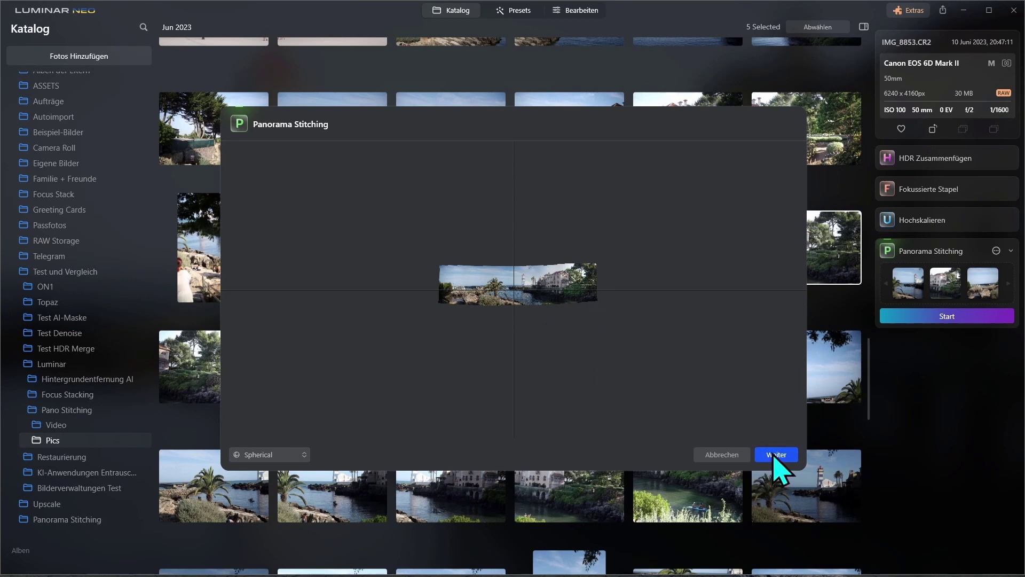
Crop the harbour panorama by pulling its top, bottom, left and right edges inward
{"action": "left_click", "coordinate": [776, 456]}
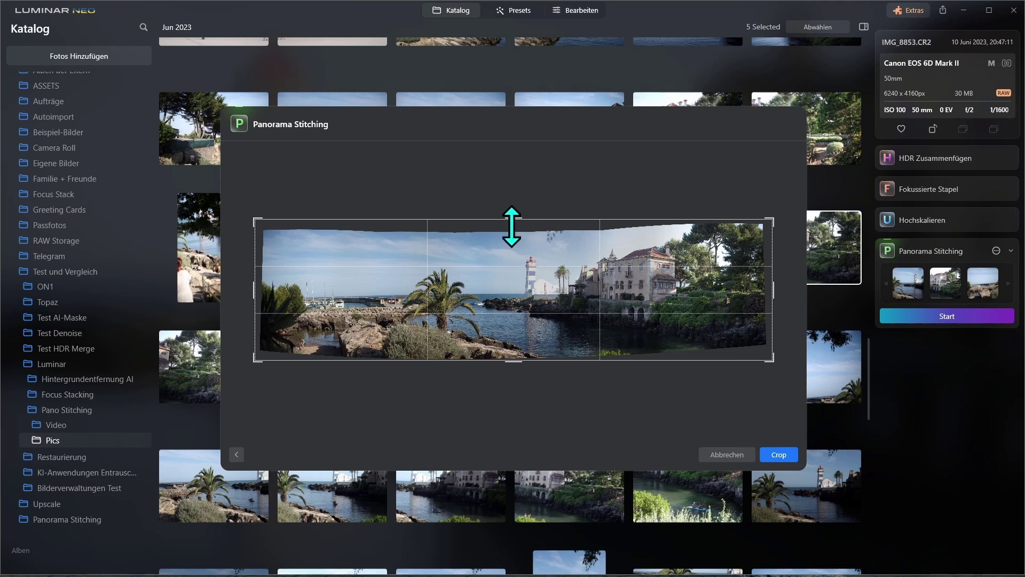
{"action": "left_click_drag", "start_coordinate": [512, 225], "coordinate": [517, 245]}
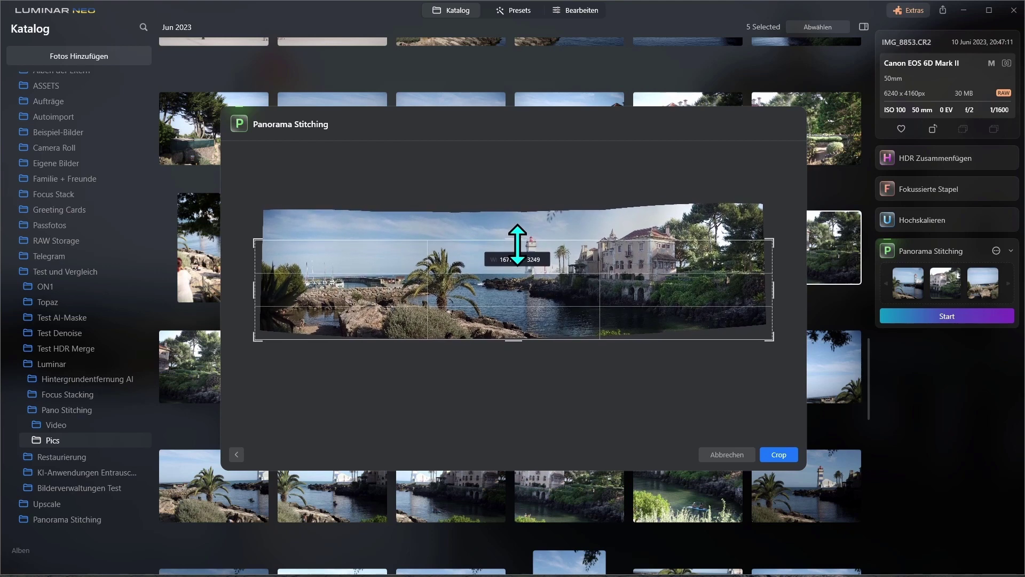
{"action": "left_click_drag", "start_coordinate": [508, 241], "coordinate": [512, 230]}
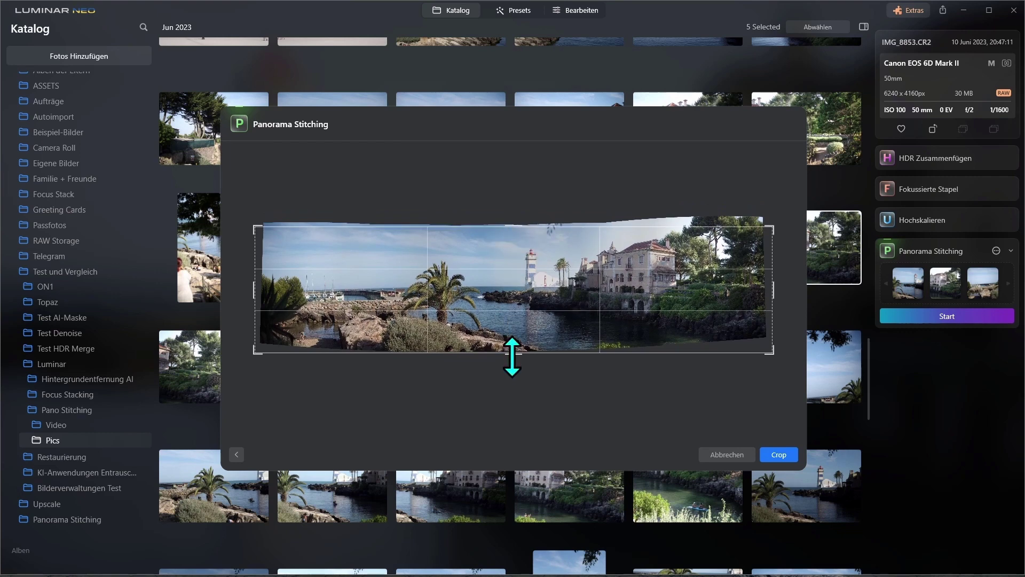
{"action": "left_click_drag", "start_coordinate": [512, 357], "coordinate": [512, 348]}
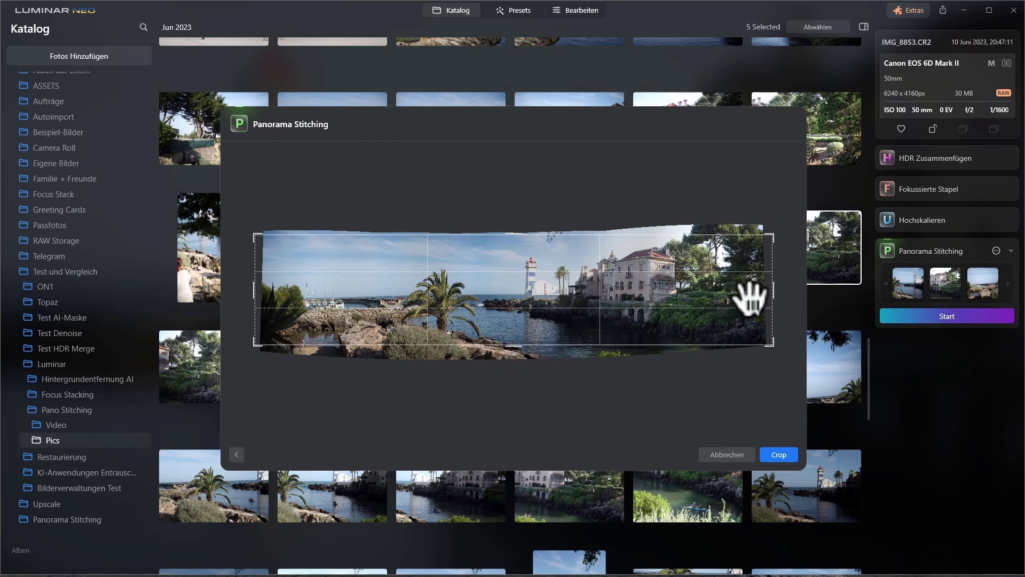
{"action": "left_click_drag", "start_coordinate": [771, 291], "coordinate": [764, 291]}
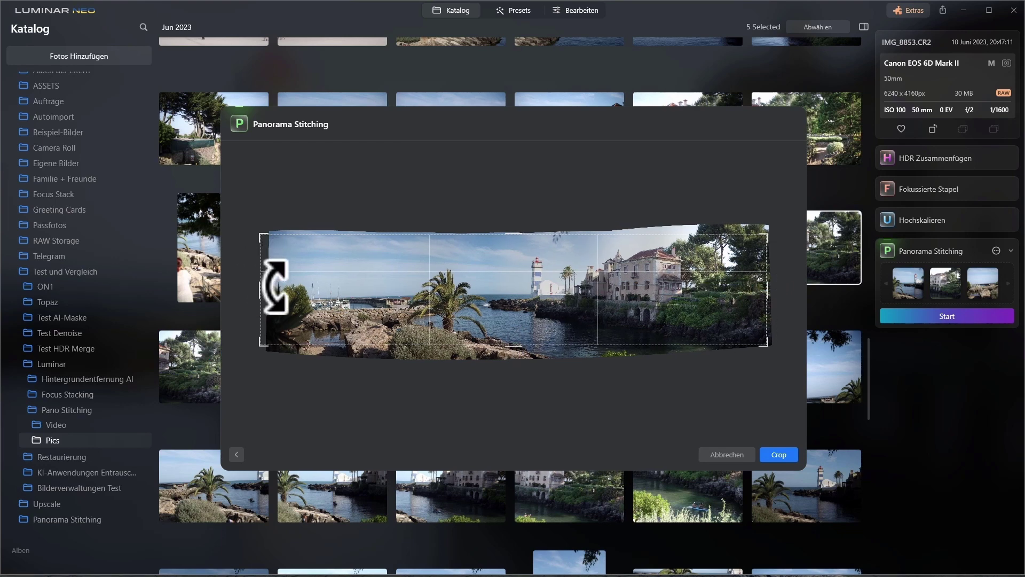
{"action": "left_click_drag", "start_coordinate": [263, 318], "coordinate": [267, 318]}
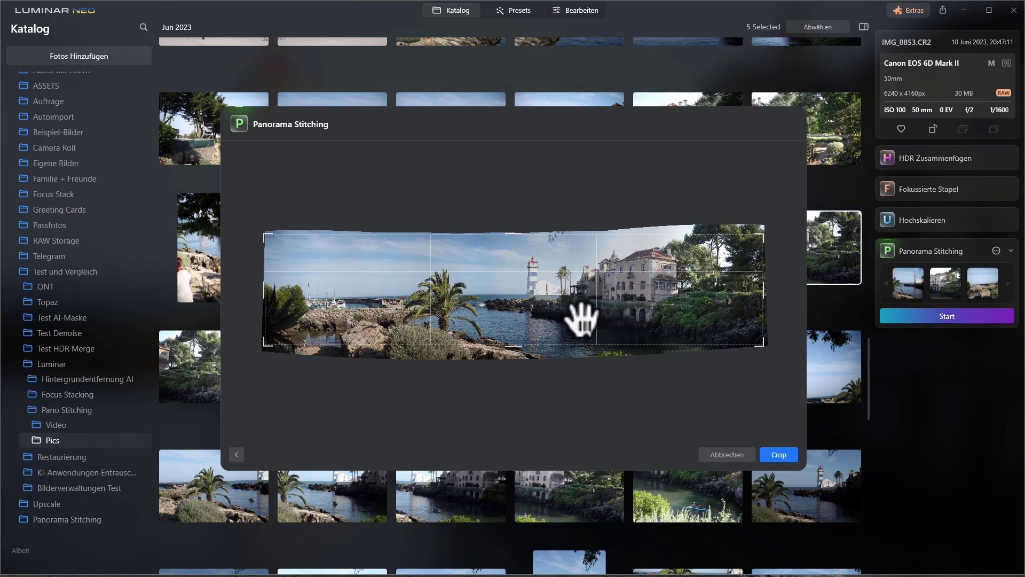
{"action": "left_click", "coordinate": [779, 455]}
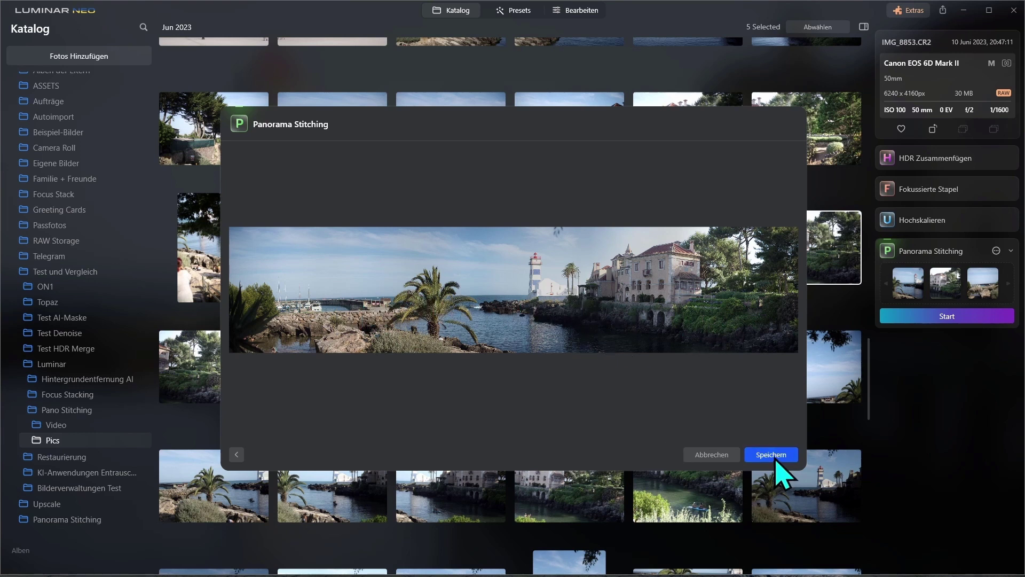
Save the harbour panorama and view IMG_8852_PANORAMA (2).TIF at 100% zoom
{"action": "left_click", "coordinate": [776, 455]}
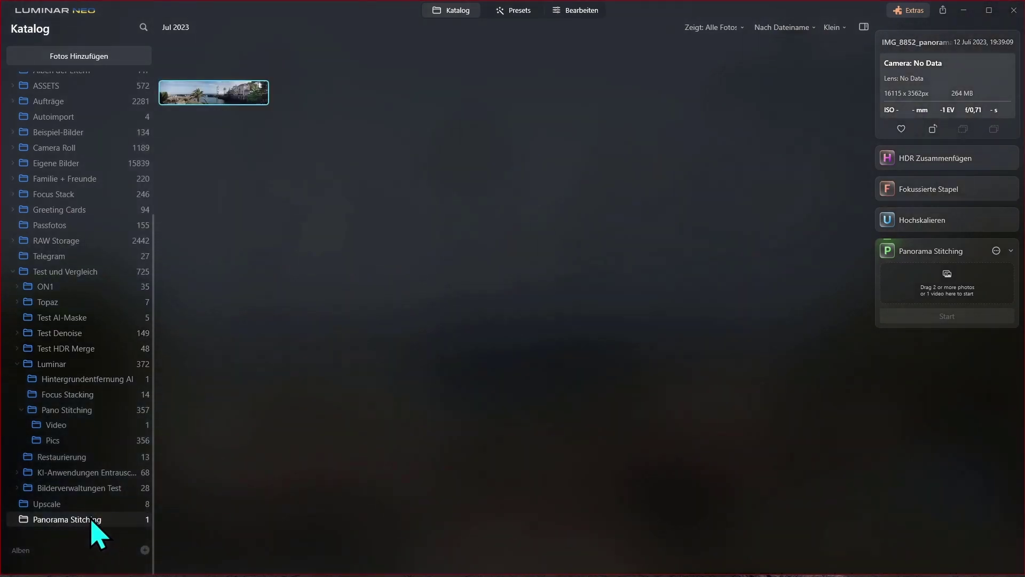
{"action": "double_click", "coordinate": [199, 94]}
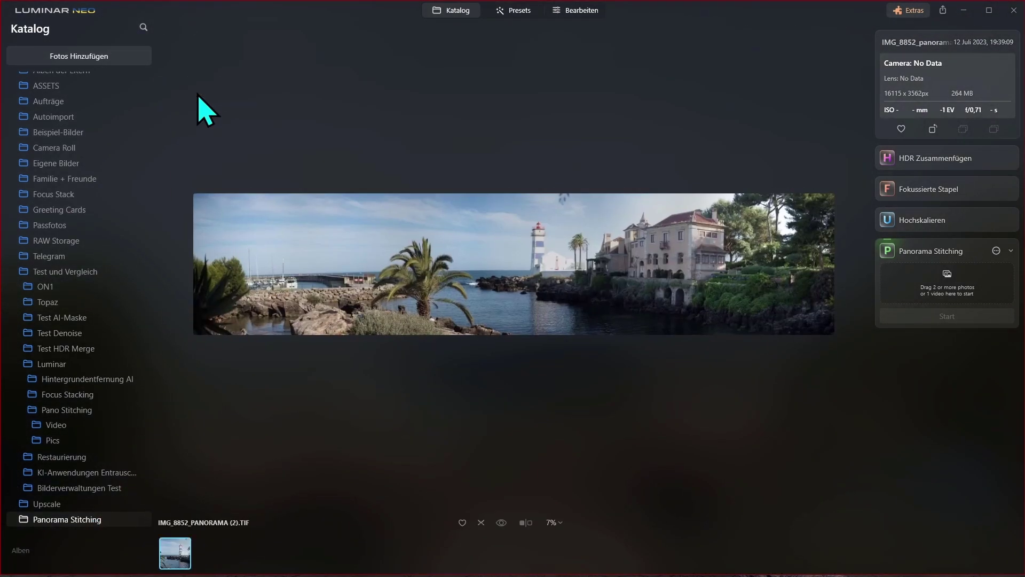
{"action": "left_click", "coordinate": [217, 278]}
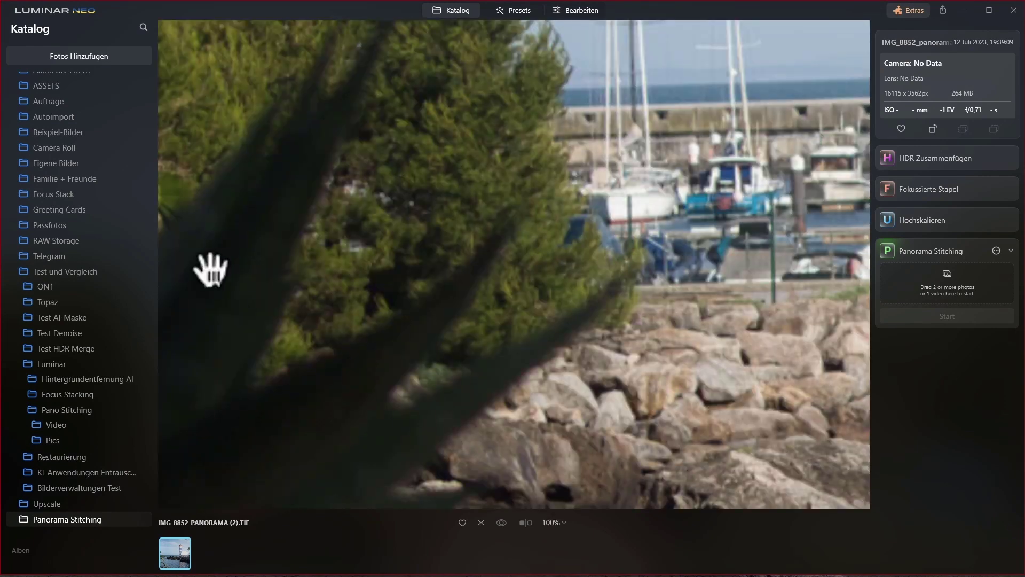
Pan across the harbour wall, boats, fenced signs and palm fronds
{"action": "left_click_drag", "start_coordinate": [773, 190], "coordinate": [251, 224]}
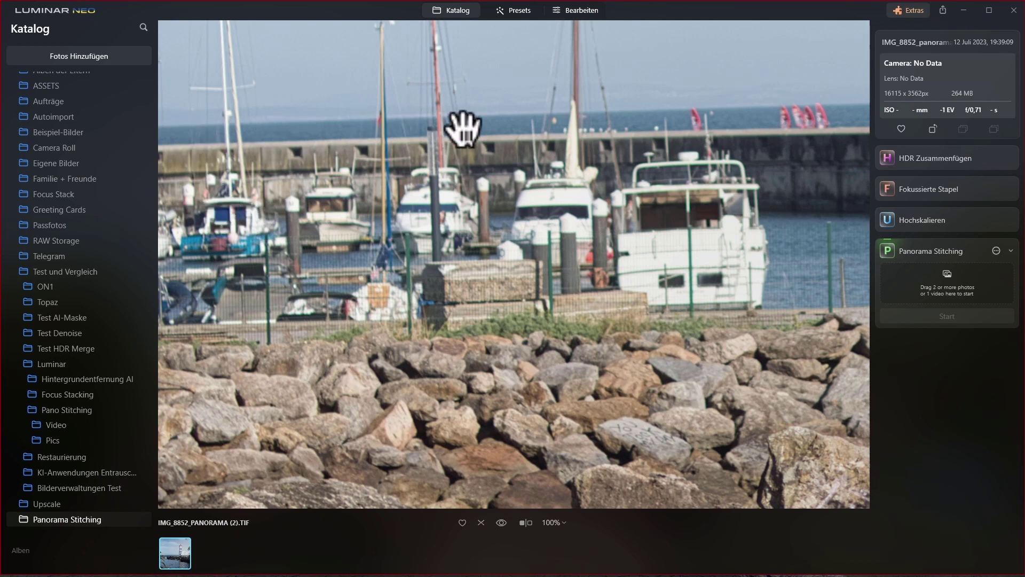
{"action": "mouse_move", "coordinate": [820, 167]}
{"action": "left_mouse_down"}
{"action": "mouse_move", "coordinate": [768, 183]}
{"action": "mouse_move", "coordinate": [309, 229]}
{"action": "mouse_move", "coordinate": [277, 218]}
{"action": "left_mouse_up"}
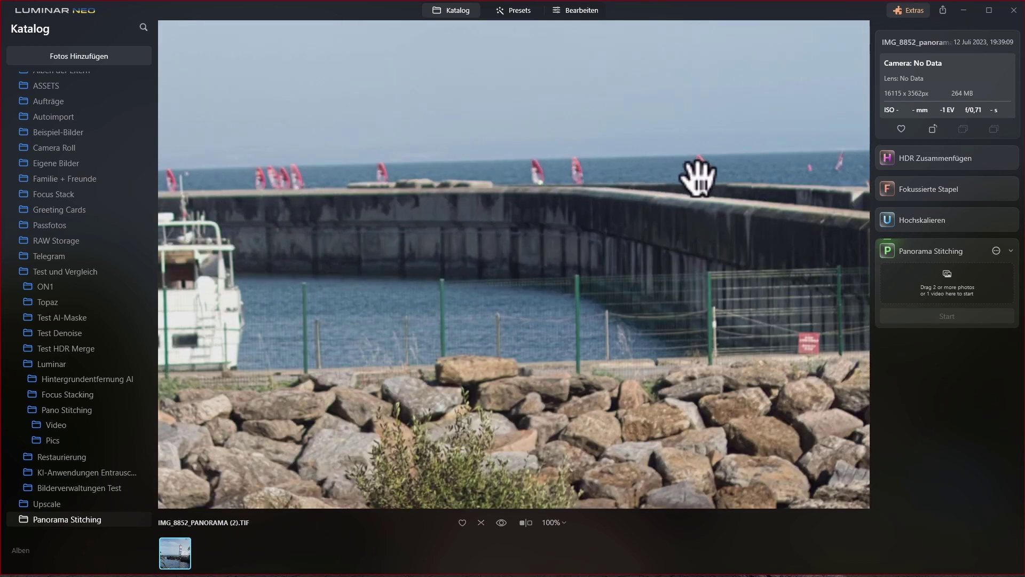
{"action": "left_click_drag", "start_coordinate": [743, 255], "coordinate": [295, 259]}
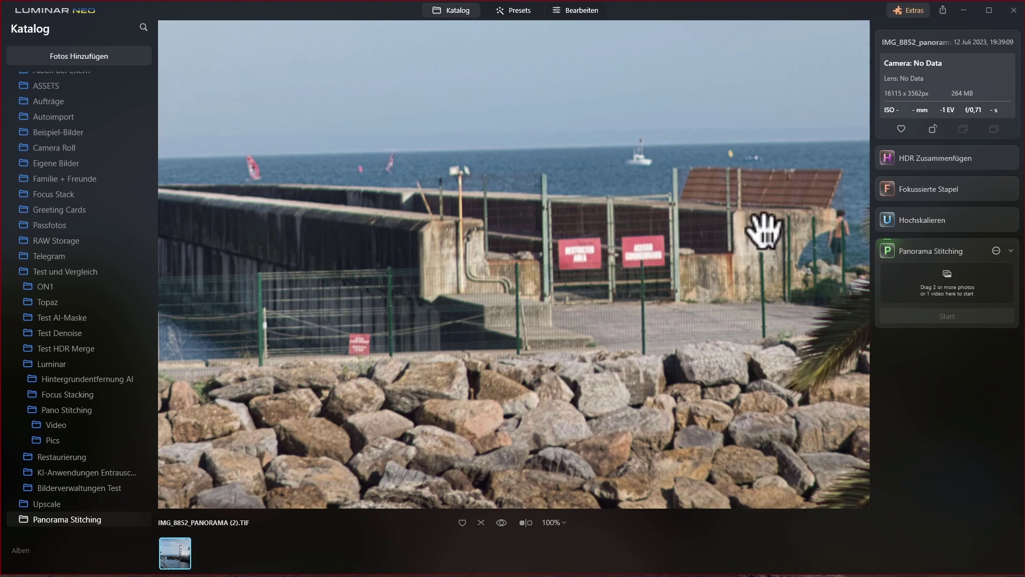
{"action": "left_click_drag", "start_coordinate": [762, 228], "coordinate": [279, 229]}
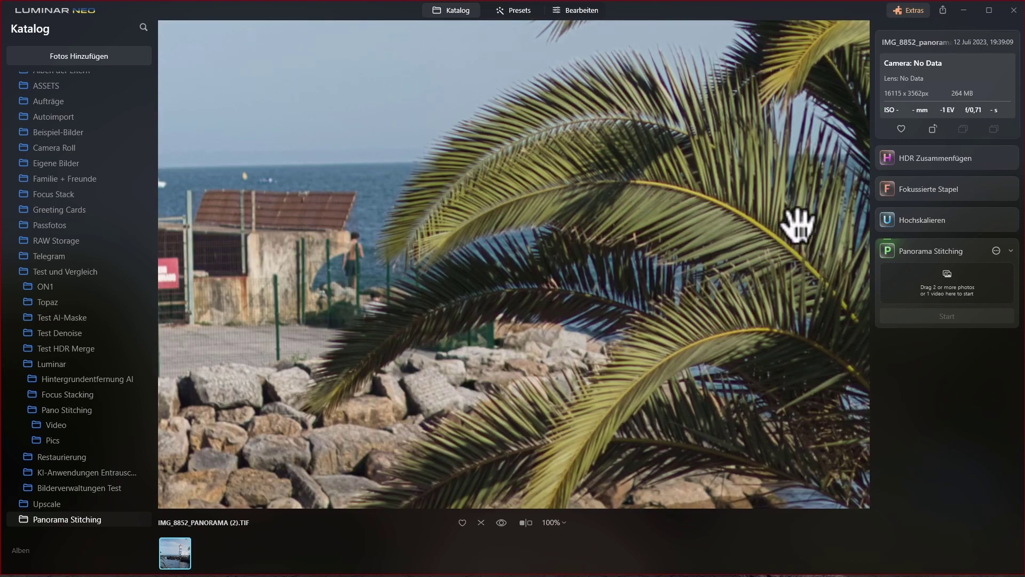
{"action": "left_click_drag", "start_coordinate": [796, 222], "coordinate": [299, 256]}
{"action": "left_click_drag", "start_coordinate": [755, 235], "coordinate": [219, 251]}
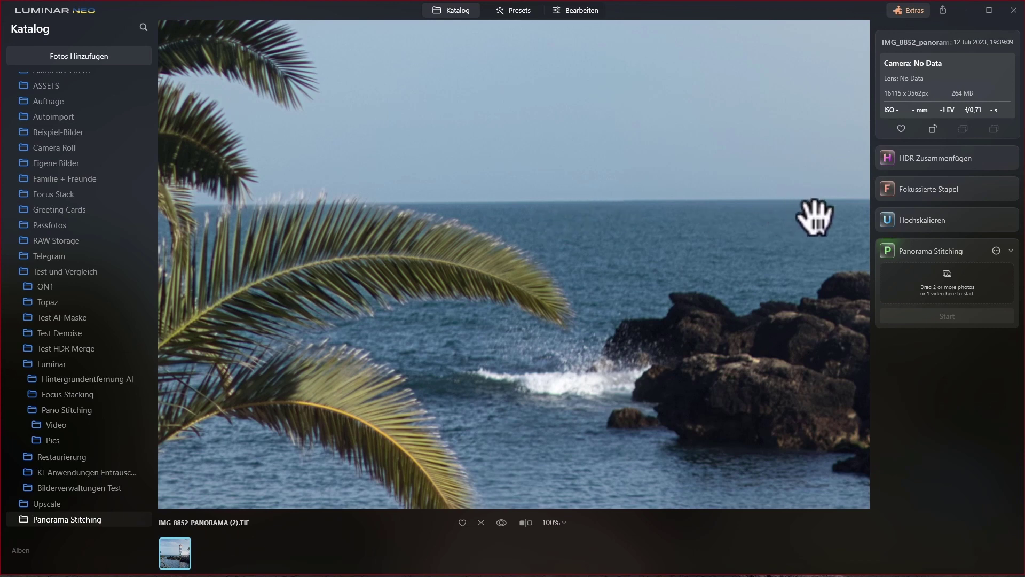
Pan over the rocks, lighthouse, red-tower building, pergola and arched facade
{"action": "mouse_move", "coordinate": [815, 217]}
{"action": "left_mouse_down"}
{"action": "mouse_move", "coordinate": [694, 231]}
{"action": "mouse_move", "coordinate": [476, 222]}
{"action": "left_mouse_up"}
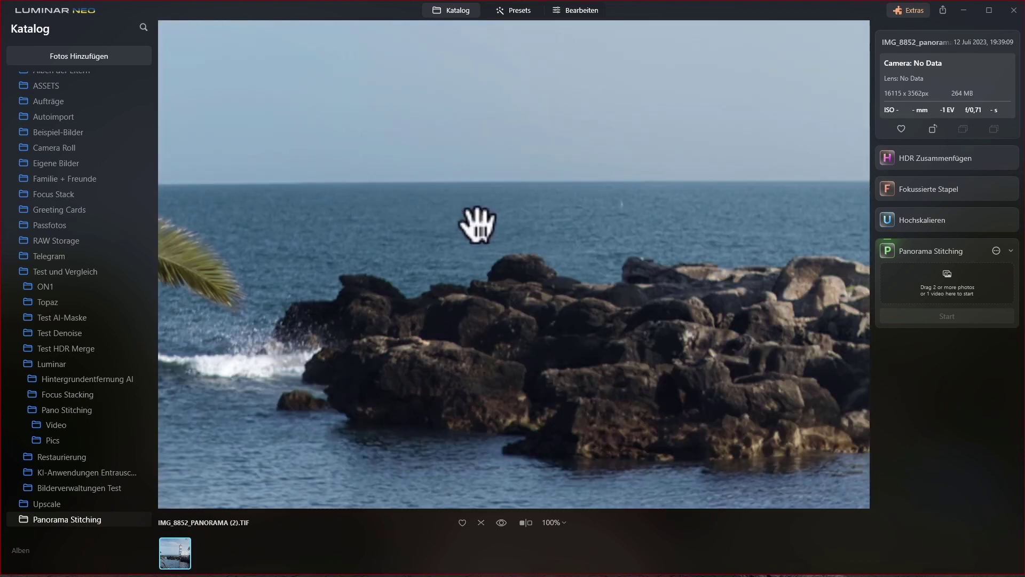
{"action": "left_click_drag", "start_coordinate": [609, 230], "coordinate": [522, 218]}
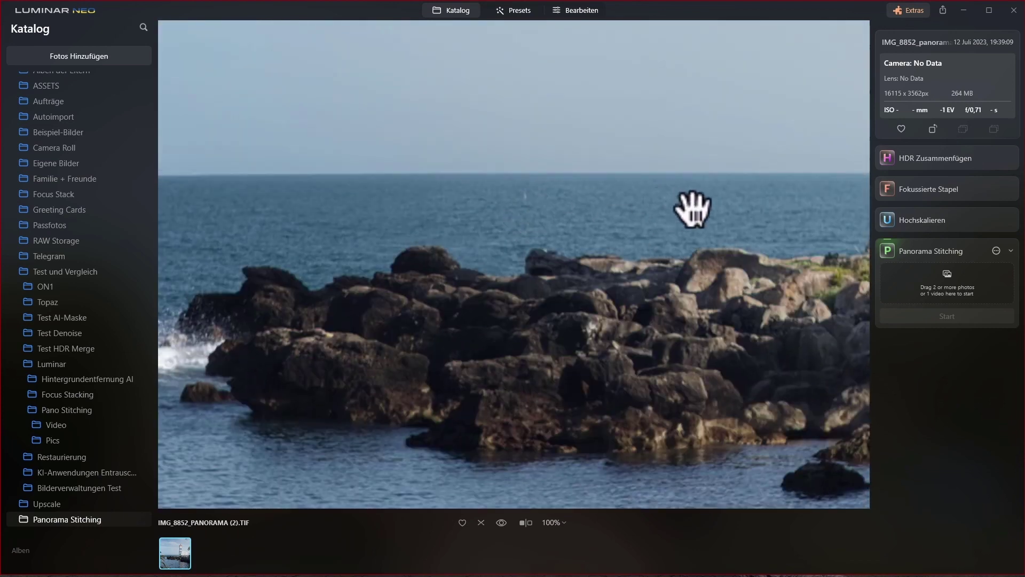
{"action": "mouse_move", "coordinate": [749, 218]}
{"action": "left_mouse_down"}
{"action": "mouse_move", "coordinate": [453, 213]}
{"action": "mouse_move", "coordinate": [698, 260]}
{"action": "mouse_move", "coordinate": [304, 284]}
{"action": "left_mouse_up"}
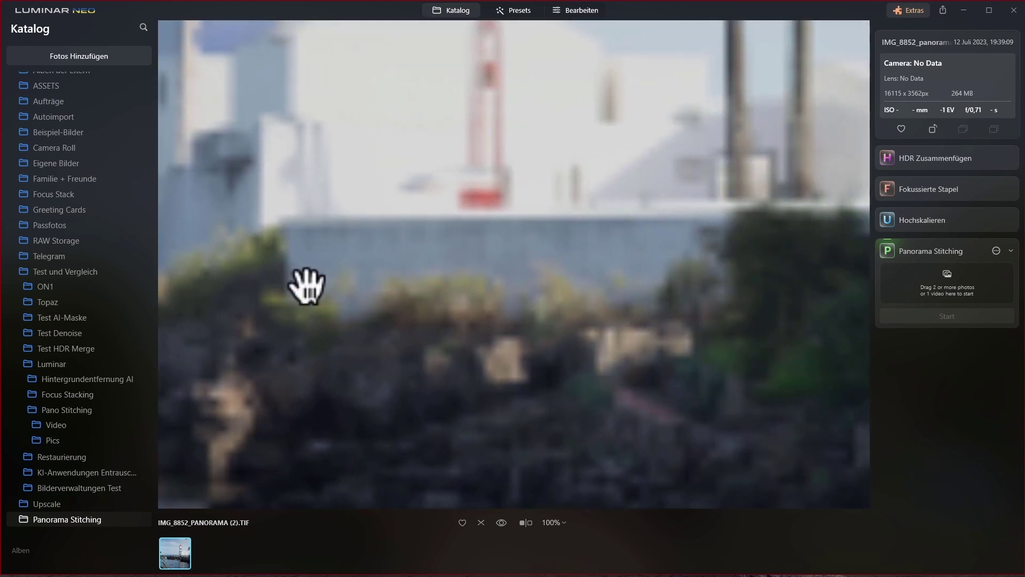
{"action": "left_click_drag", "start_coordinate": [680, 370], "coordinate": [355, 355]}
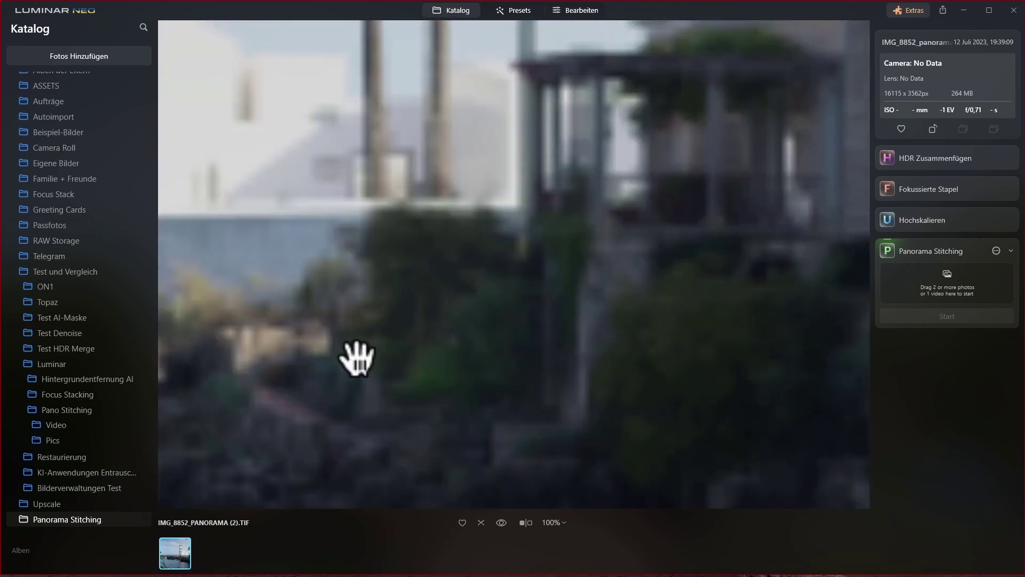
{"action": "left_click_drag", "start_coordinate": [767, 339], "coordinate": [339, 370]}
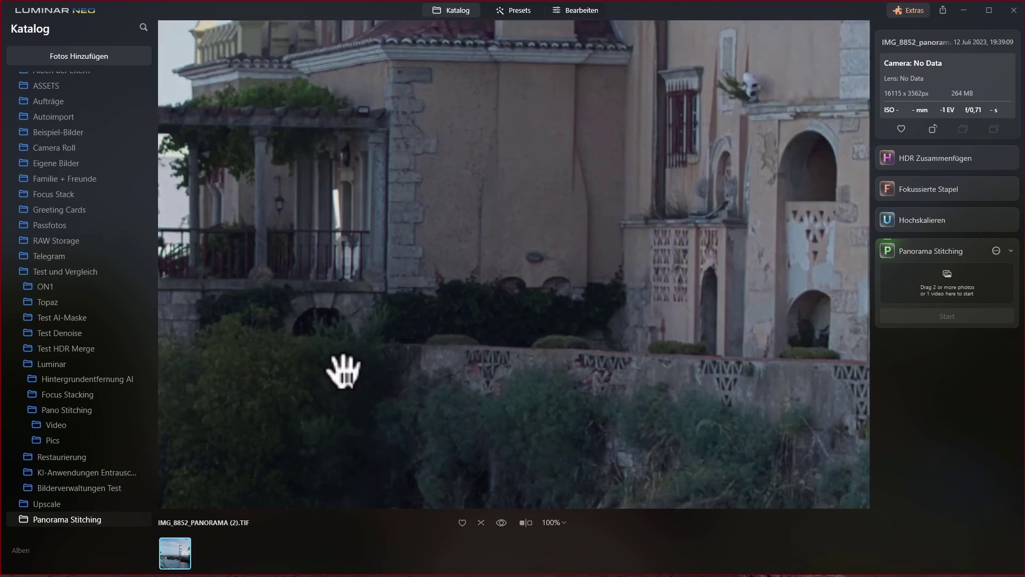
{"action": "left_click_drag", "start_coordinate": [724, 307], "coordinate": [394, 312]}
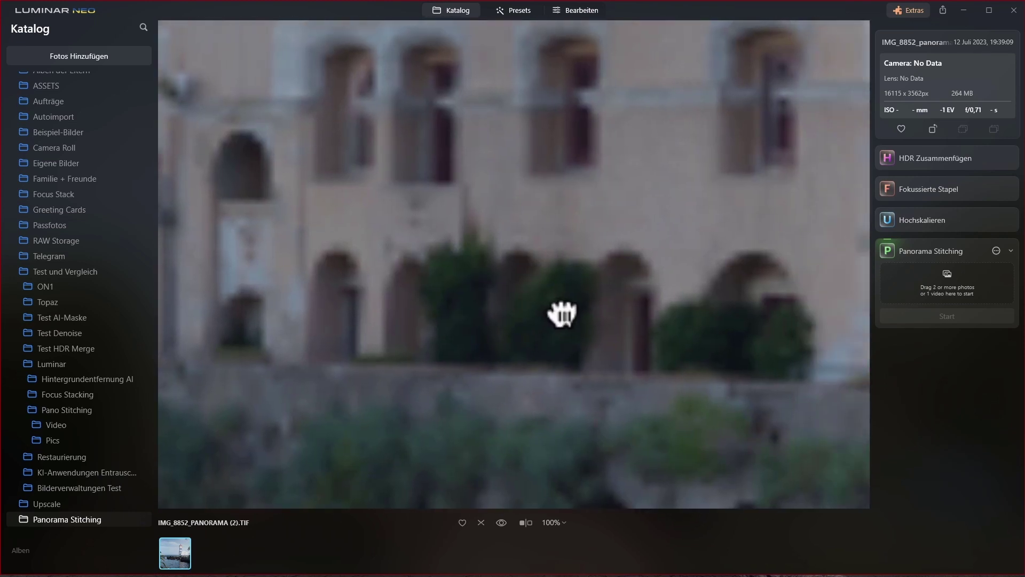
{"action": "left_click_drag", "start_coordinate": [561, 313], "coordinate": [372, 322]}
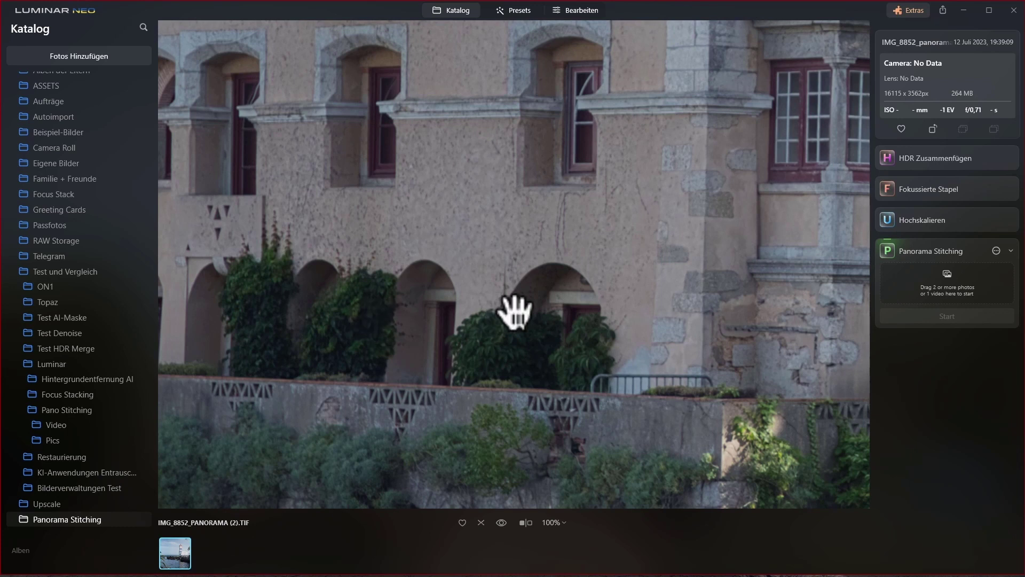
Back in the grid, stitch the three rocky sea-coast photos from the Pics folder
{"action": "double_click", "coordinate": [607, 286]}
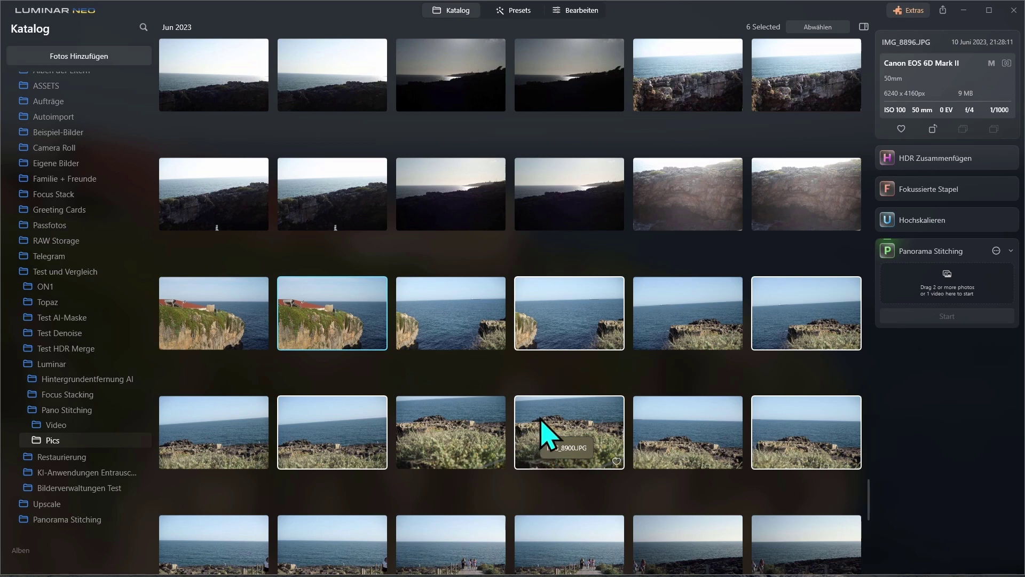
{"action": "mouse_move", "coordinate": [577, 342]}
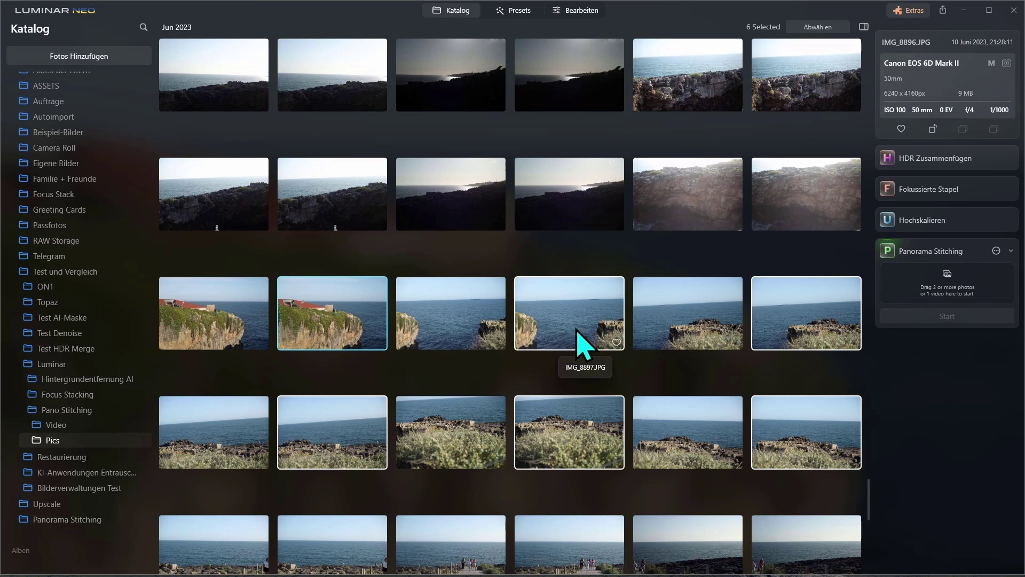
{"action": "left_click_drag", "start_coordinate": [812, 309], "coordinate": [945, 286]}
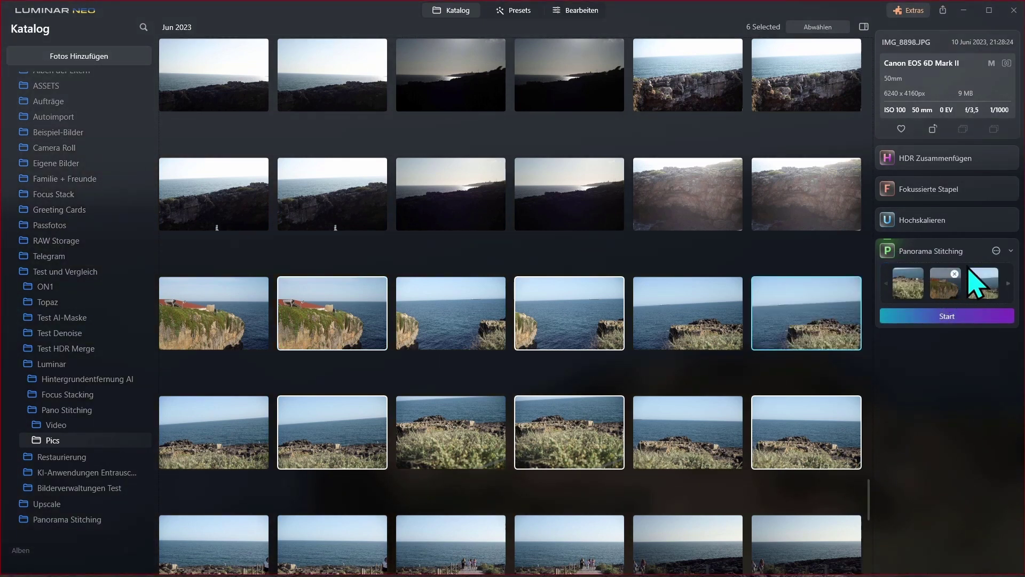
{"action": "left_click", "coordinate": [997, 251]}
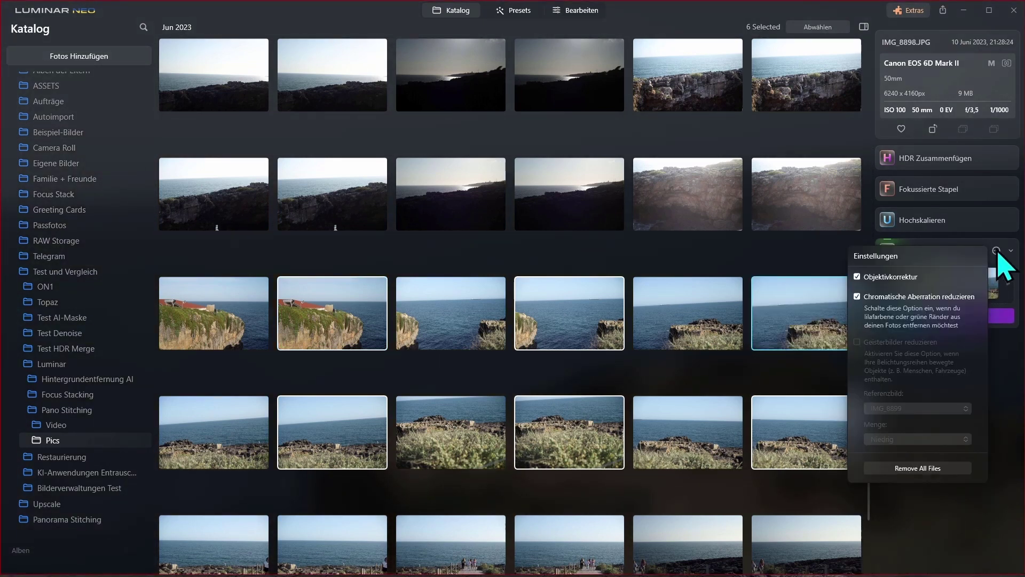
{"action": "left_click", "coordinate": [997, 250]}
{"action": "left_click", "coordinate": [947, 316]}
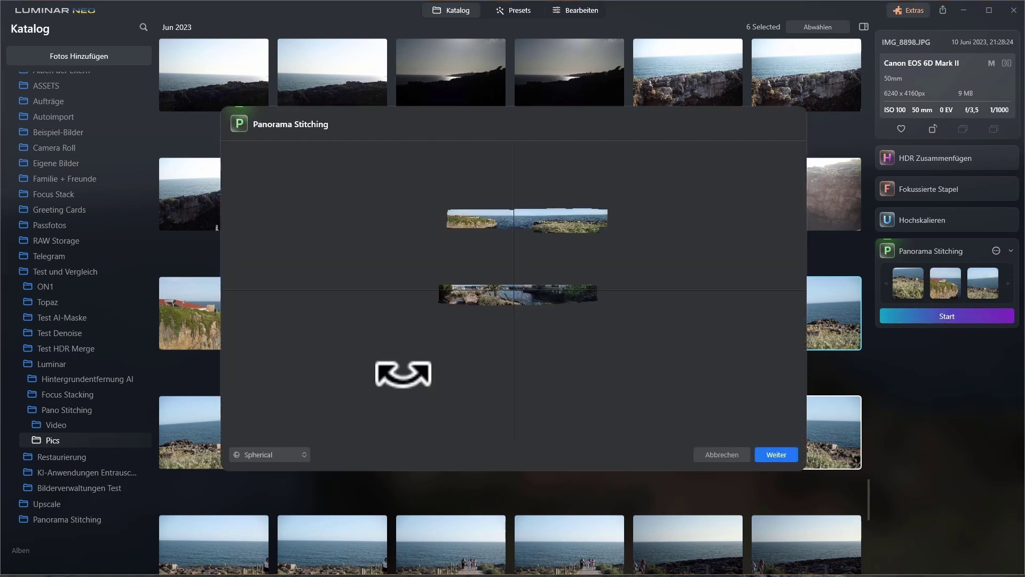
Preview the sea-coast stitch in Plane projection, then return to Spherical
{"action": "left_click", "coordinate": [304, 456]}
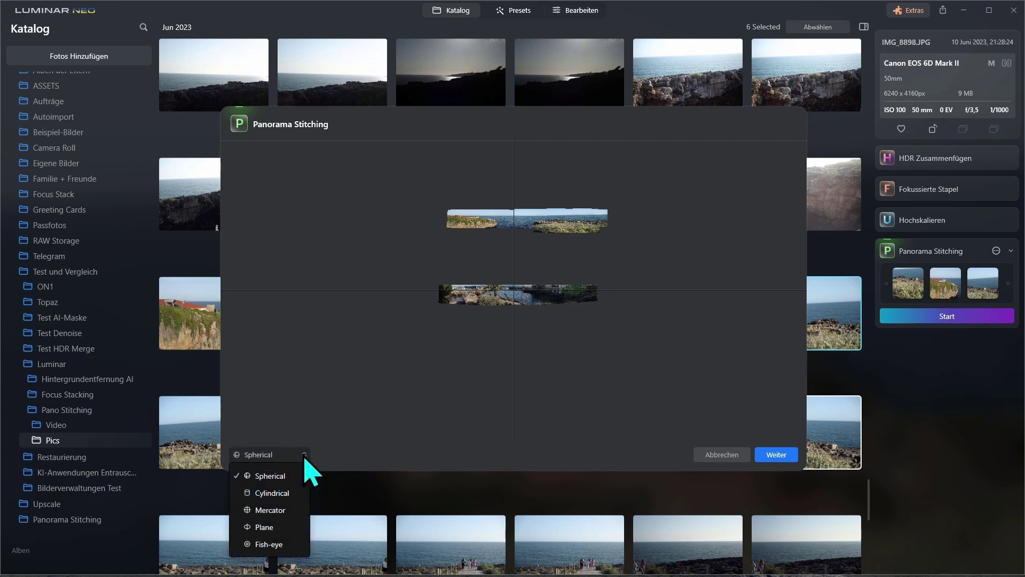
{"action": "left_click", "coordinate": [267, 528]}
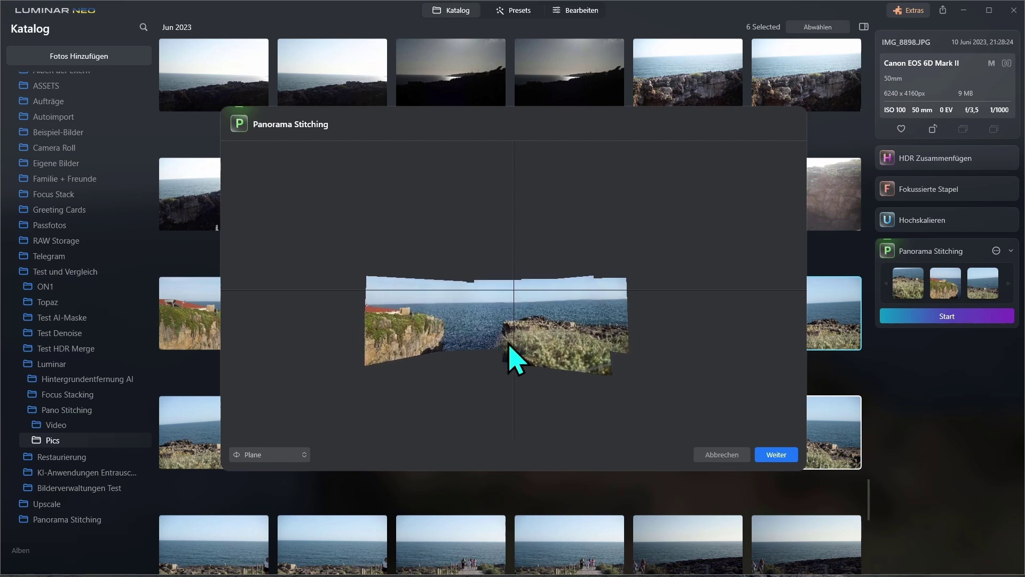
{"action": "mouse_move", "coordinate": [509, 347]}
{"action": "left_mouse_down"}
{"action": "mouse_move", "coordinate": [610, 337]}
{"action": "mouse_move", "coordinate": [565, 321]}
{"action": "mouse_move", "coordinate": [588, 321]}
{"action": "mouse_move", "coordinate": [438, 317]}
{"action": "mouse_move", "coordinate": [651, 322]}
{"action": "left_mouse_up"}
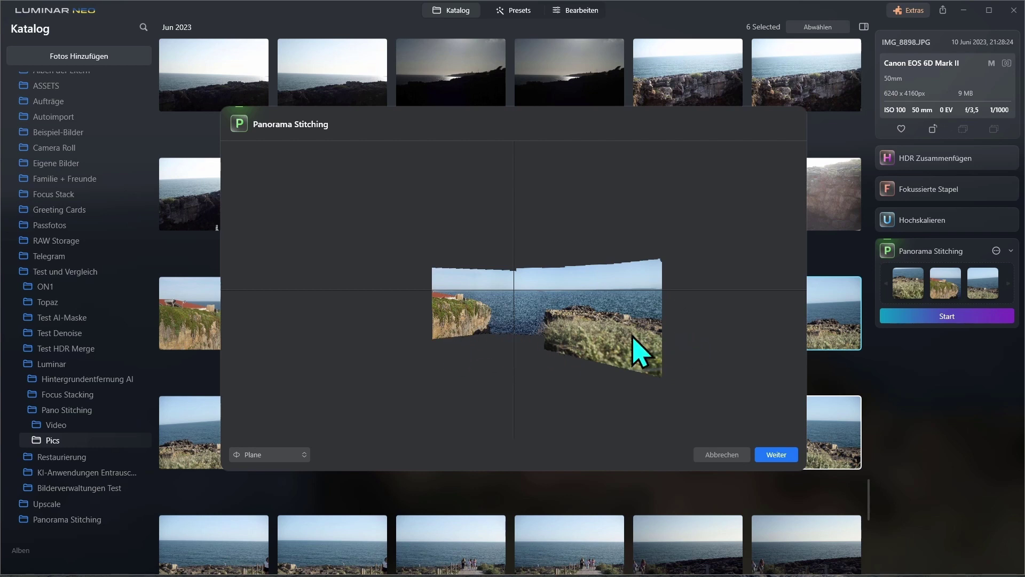
{"action": "left_click", "coordinate": [292, 457]}
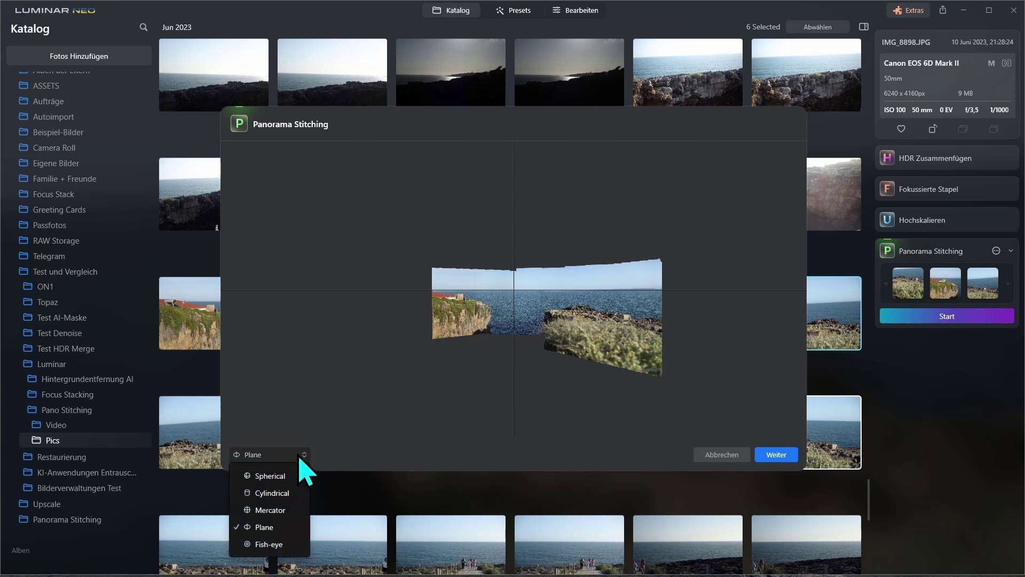
{"action": "left_click", "coordinate": [271, 477]}
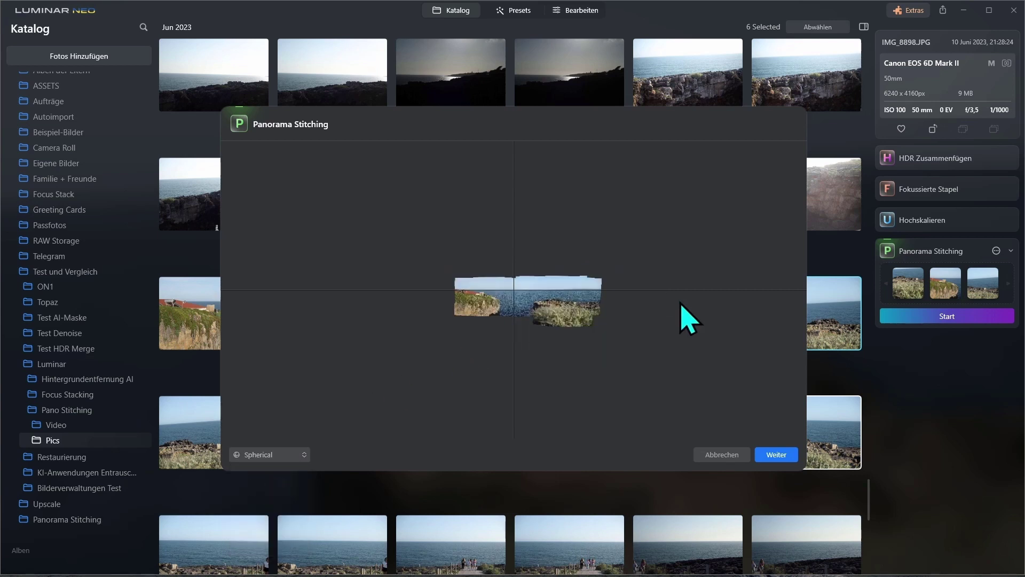
Crop the sea-coast panorama's ragged edges on all four sides and save it
{"action": "left_click", "coordinate": [777, 457]}
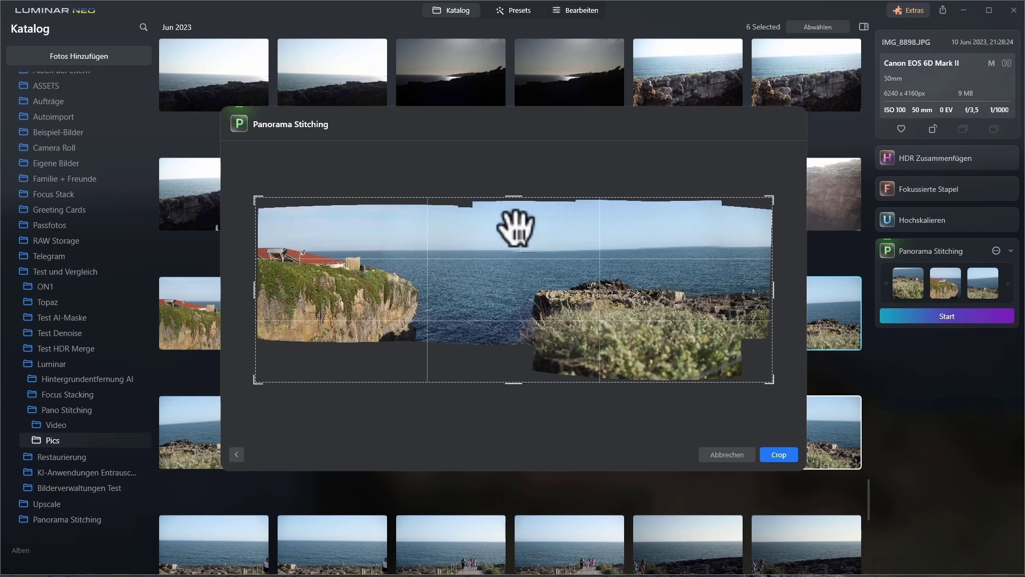
{"action": "left_click_drag", "start_coordinate": [517, 198], "coordinate": [518, 206]}
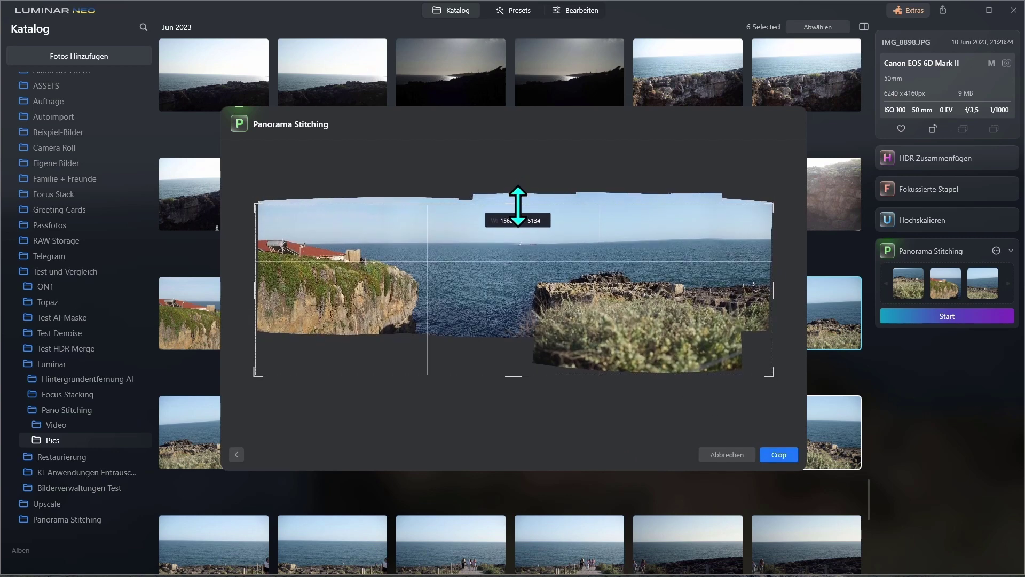
{"action": "left_click_drag", "start_coordinate": [512, 376], "coordinate": [514, 357]}
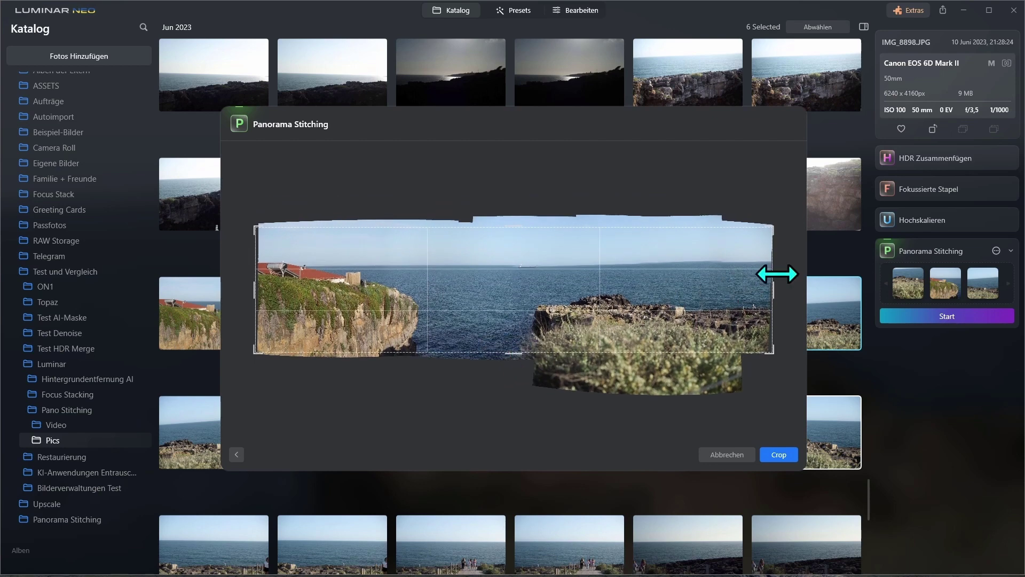
{"action": "left_click_drag", "start_coordinate": [769, 294], "coordinate": [767, 293]}
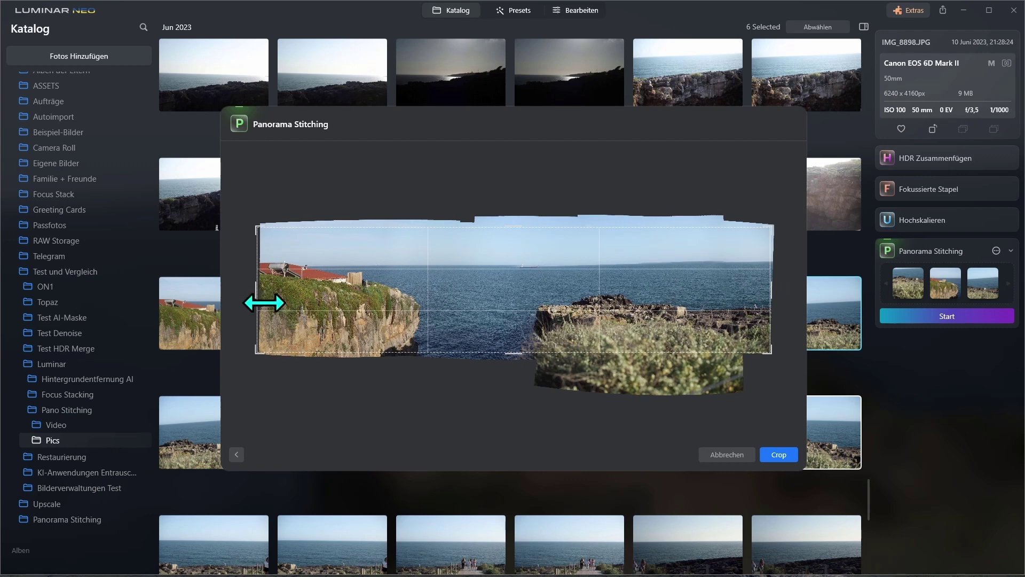
{"action": "left_click_drag", "start_coordinate": [258, 301], "coordinate": [260, 301]}
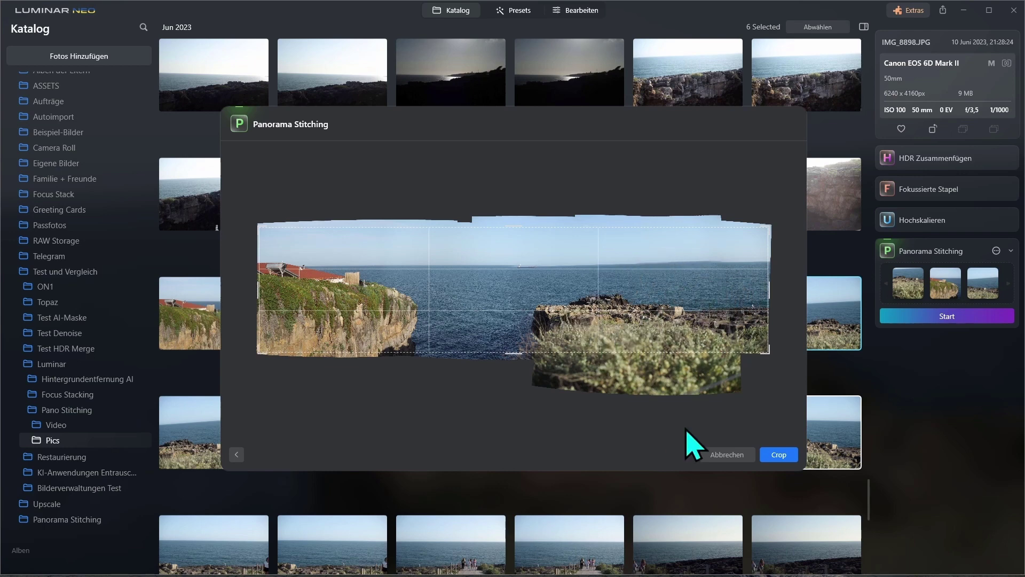
{"action": "left_click", "coordinate": [779, 455]}
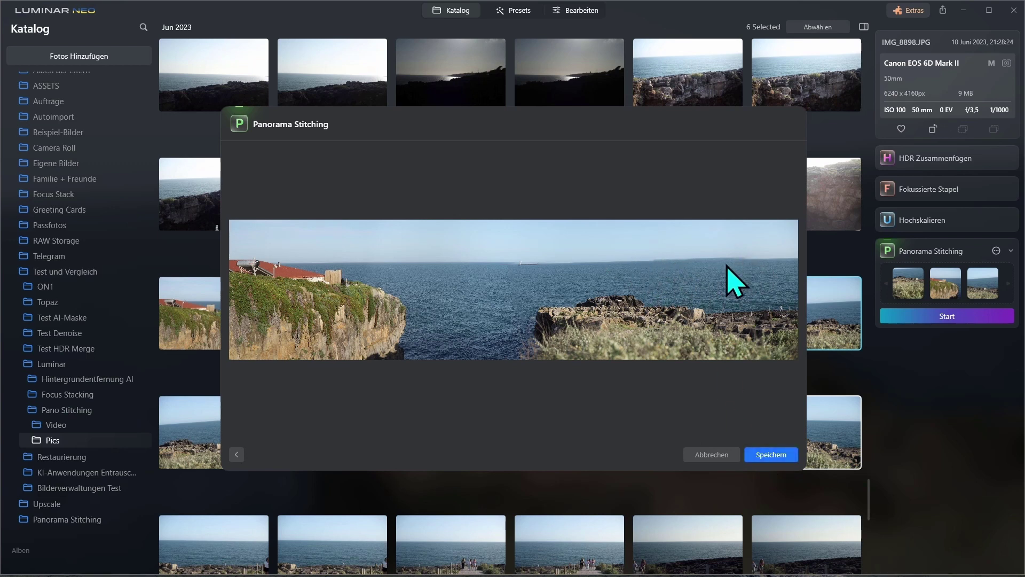
{"action": "left_click", "coordinate": [765, 455]}
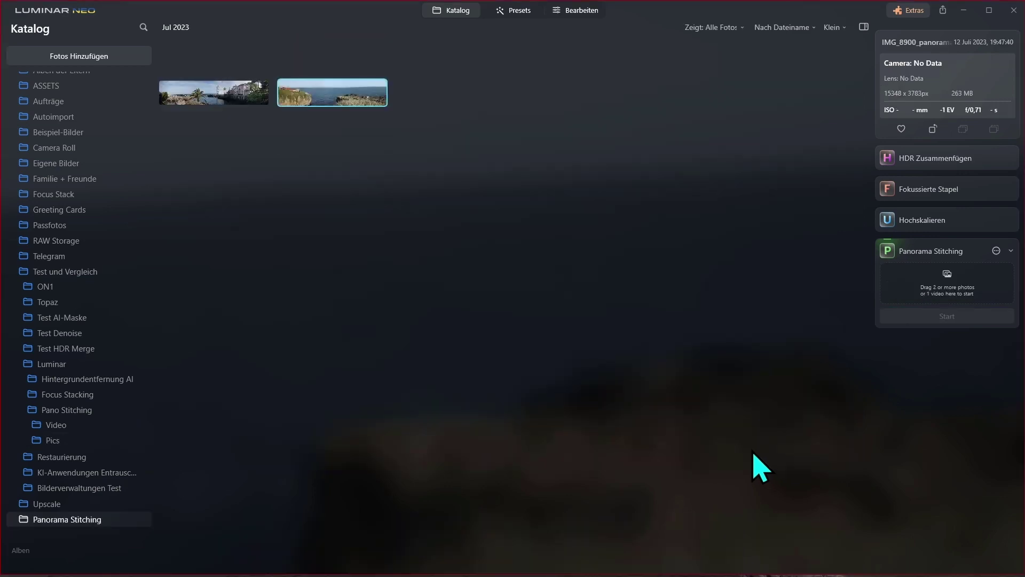
{"action": "double_click", "coordinate": [327, 98]}
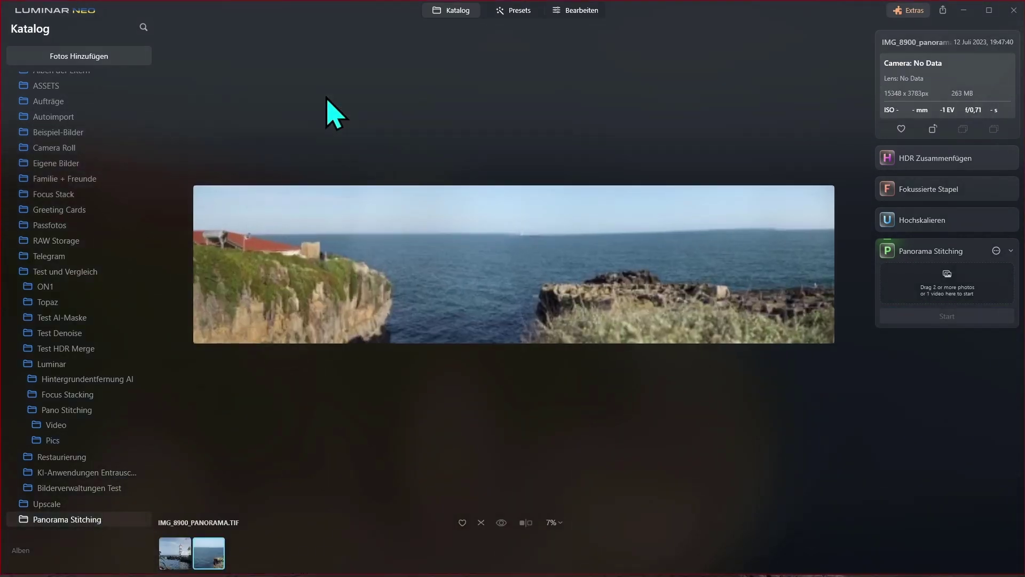
{"action": "left_click", "coordinate": [224, 265]}
{"action": "left_click_drag", "start_coordinate": [320, 160], "coordinate": [360, 346]}
{"action": "mouse_move", "coordinate": [288, 209]}
{"action": "left_mouse_down"}
{"action": "mouse_move", "coordinate": [562, 323]}
{"action": "mouse_move", "coordinate": [657, 294]}
{"action": "left_mouse_up"}
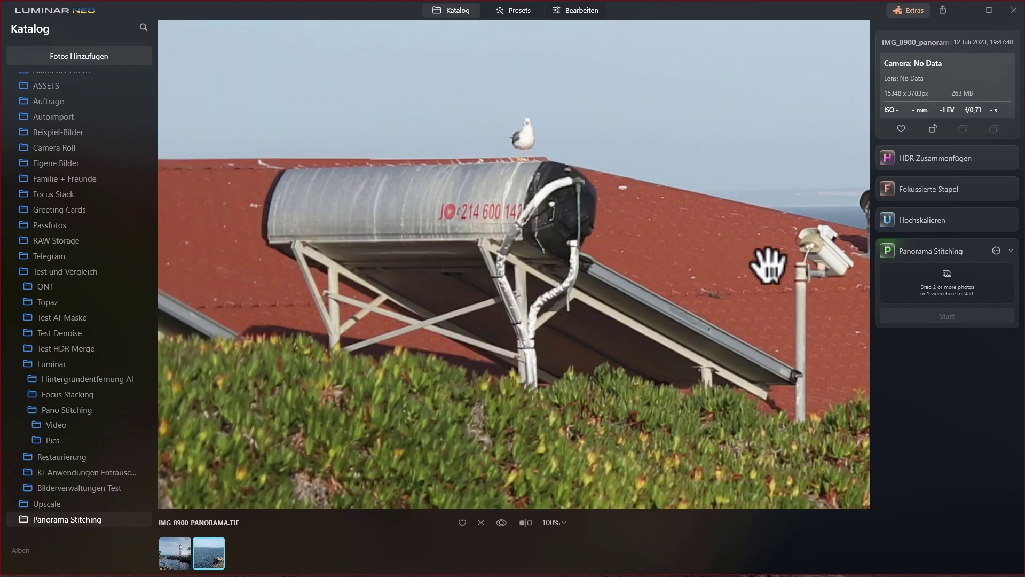
{"action": "left_click_drag", "start_coordinate": [769, 264], "coordinate": [174, 263]}
{"action": "left_click_drag", "start_coordinate": [709, 251], "coordinate": [287, 267]}
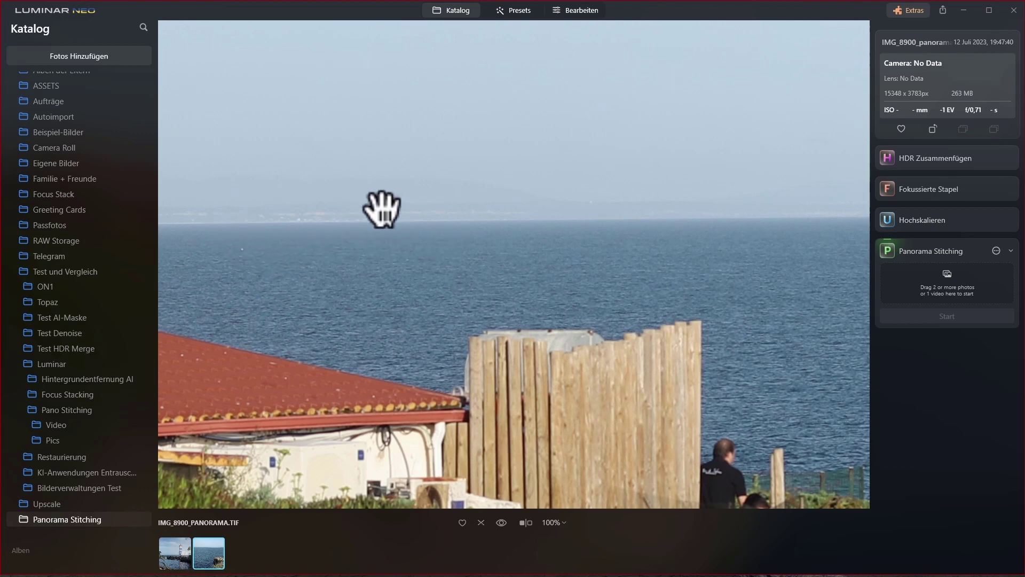
{"action": "left_click_drag", "start_coordinate": [653, 231], "coordinate": [286, 259]}
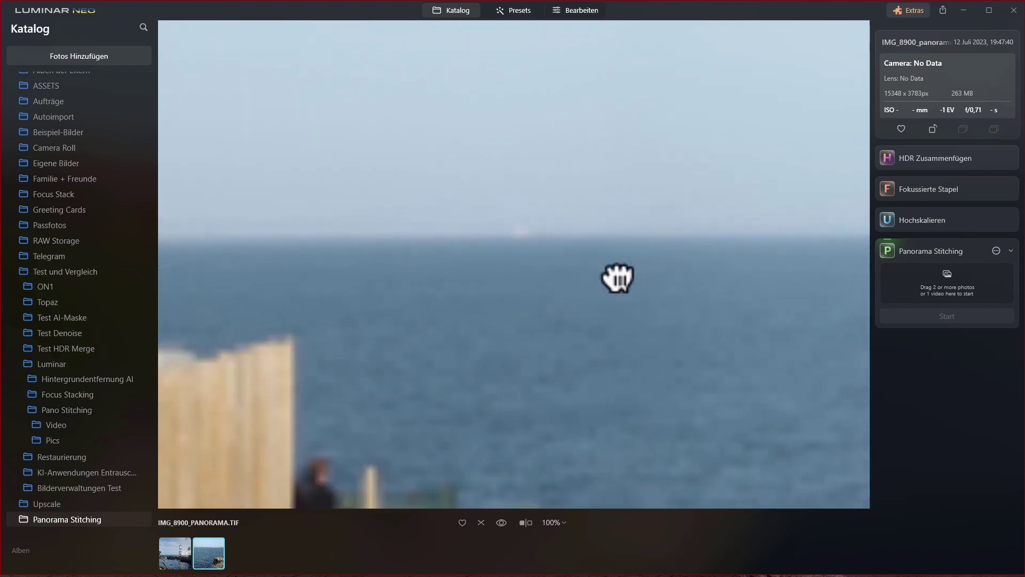
{"action": "left_click_drag", "start_coordinate": [618, 280], "coordinate": [315, 283]}
{"action": "left_click_drag", "start_coordinate": [799, 273], "coordinate": [295, 293]}
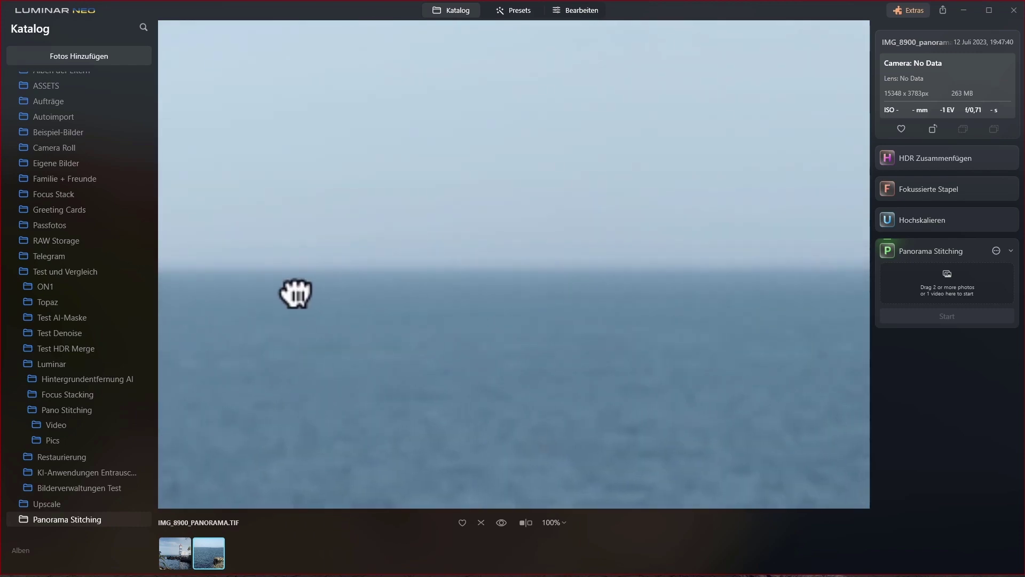
{"action": "left_click_drag", "start_coordinate": [774, 294], "coordinate": [280, 288]}
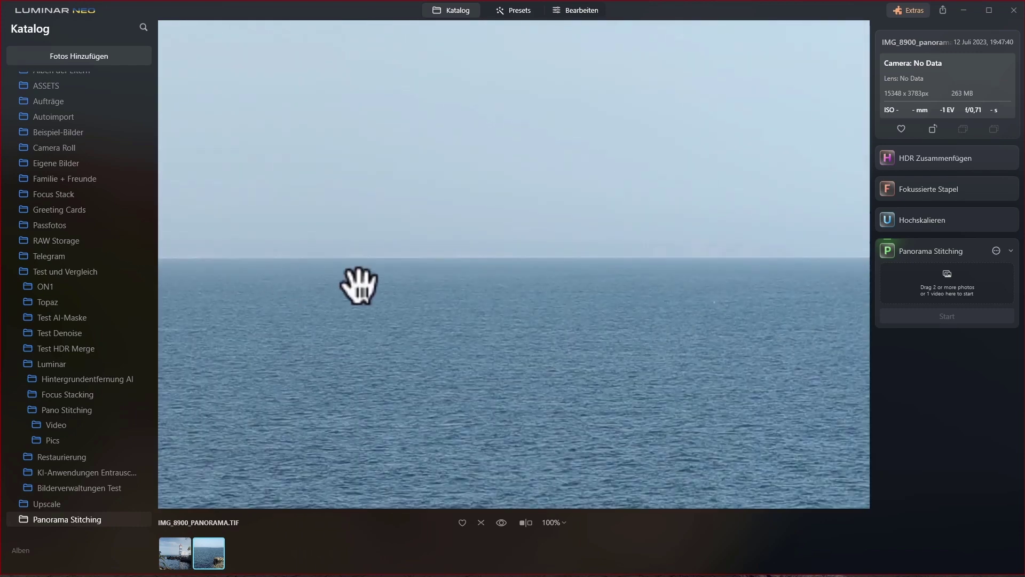
{"action": "left_click_drag", "start_coordinate": [783, 283], "coordinate": [128, 293]}
{"action": "left_click_drag", "start_coordinate": [677, 312], "coordinate": [240, 304]}
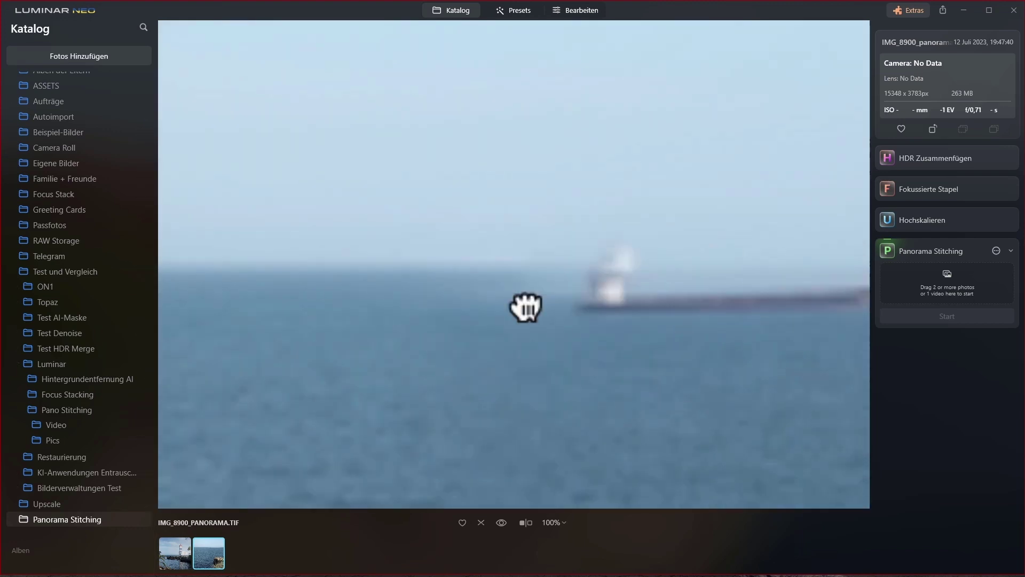
{"action": "left_click_drag", "start_coordinate": [213, 348], "coordinate": [558, 350]}
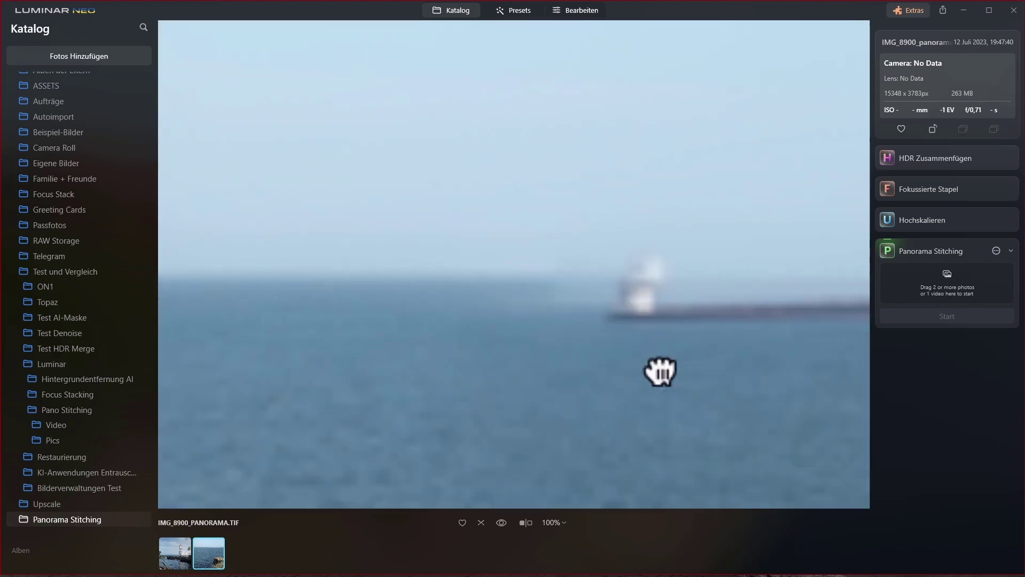
{"action": "left_click_drag", "start_coordinate": [662, 371], "coordinate": [492, 394]}
{"action": "left_click_drag", "start_coordinate": [687, 378], "coordinate": [580, 388]}
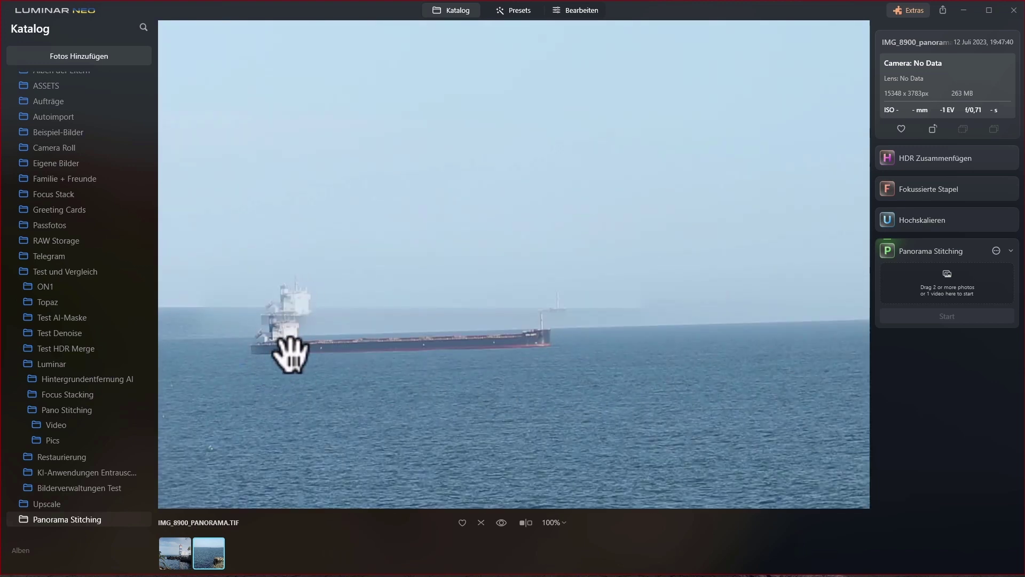
{"action": "mouse_move", "coordinate": [675, 407]}
{"action": "left_mouse_down"}
{"action": "mouse_move", "coordinate": [568, 382]}
{"action": "mouse_move", "coordinate": [521, 389]}
{"action": "left_mouse_up"}
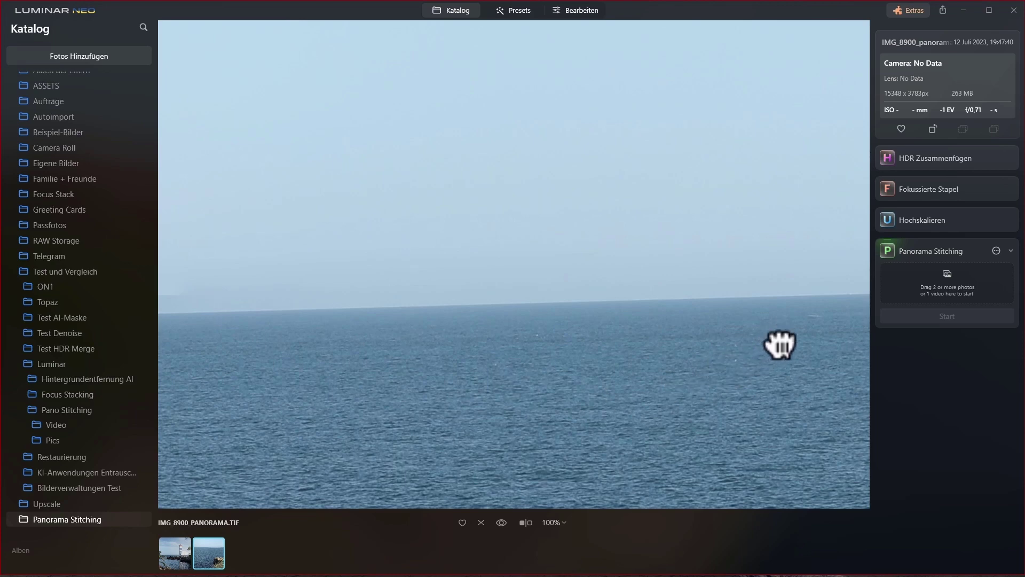
{"action": "left_click_drag", "start_coordinate": [778, 344], "coordinate": [179, 327]}
{"action": "left_click_drag", "start_coordinate": [765, 318], "coordinate": [187, 321]}
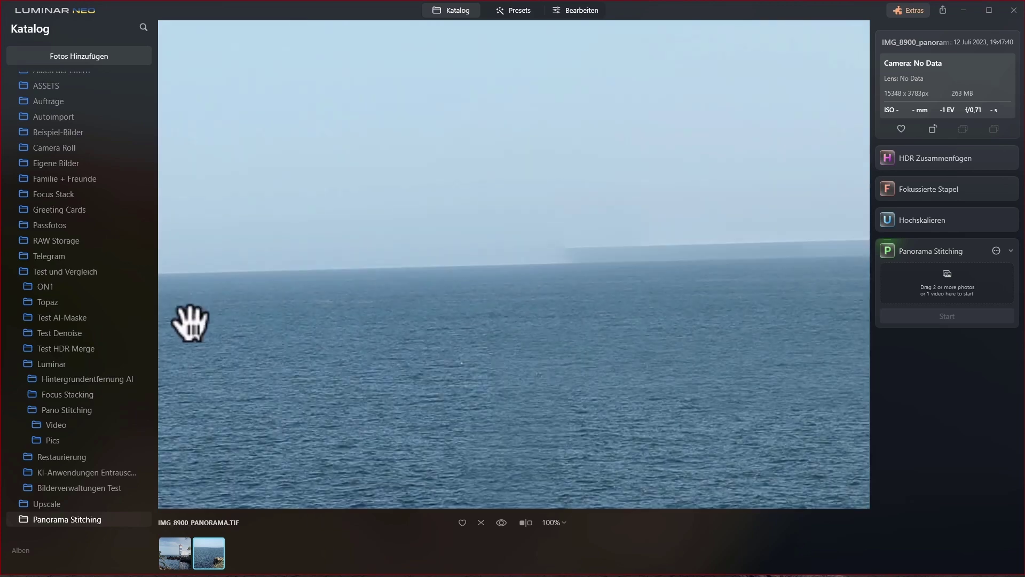
{"action": "left_click_drag", "start_coordinate": [710, 316], "coordinate": [282, 342]}
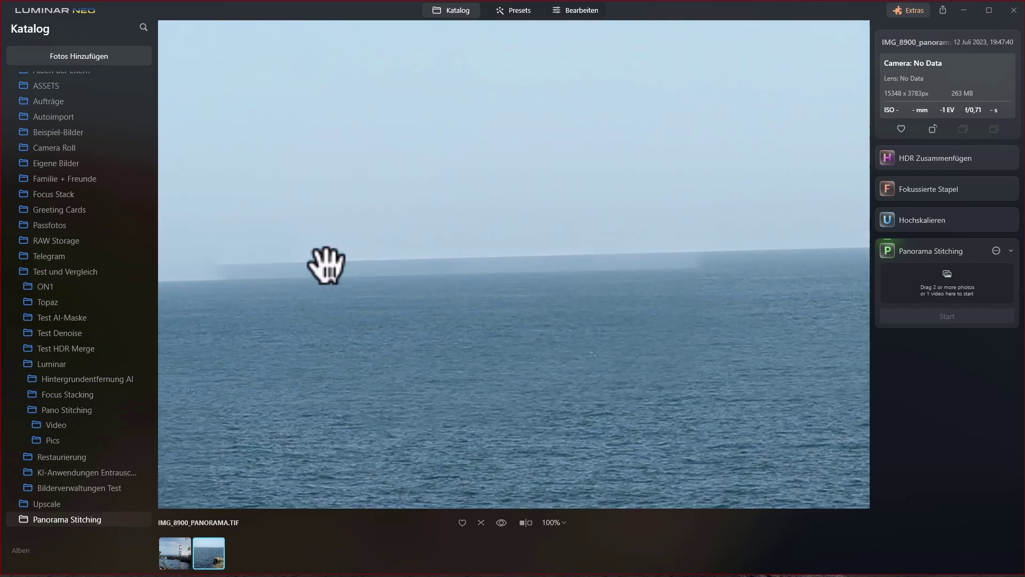
{"action": "left_click_drag", "start_coordinate": [760, 319], "coordinate": [255, 353]}
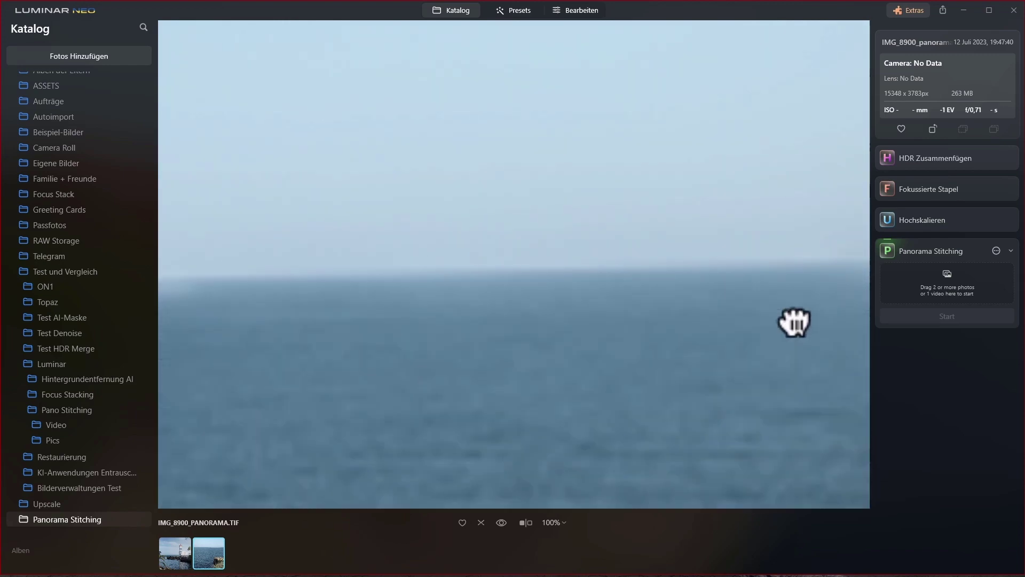
{"action": "left_click_drag", "start_coordinate": [794, 319], "coordinate": [271, 305]}
{"action": "left_click_drag", "start_coordinate": [696, 311], "coordinate": [479, 309]}
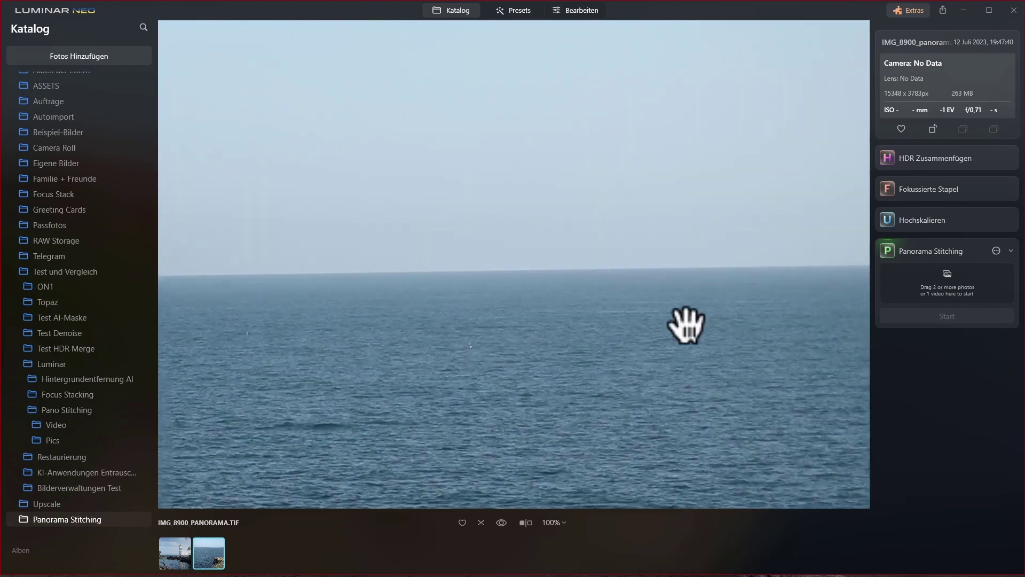
{"action": "left_click_drag", "start_coordinate": [687, 320], "coordinate": [277, 302]}
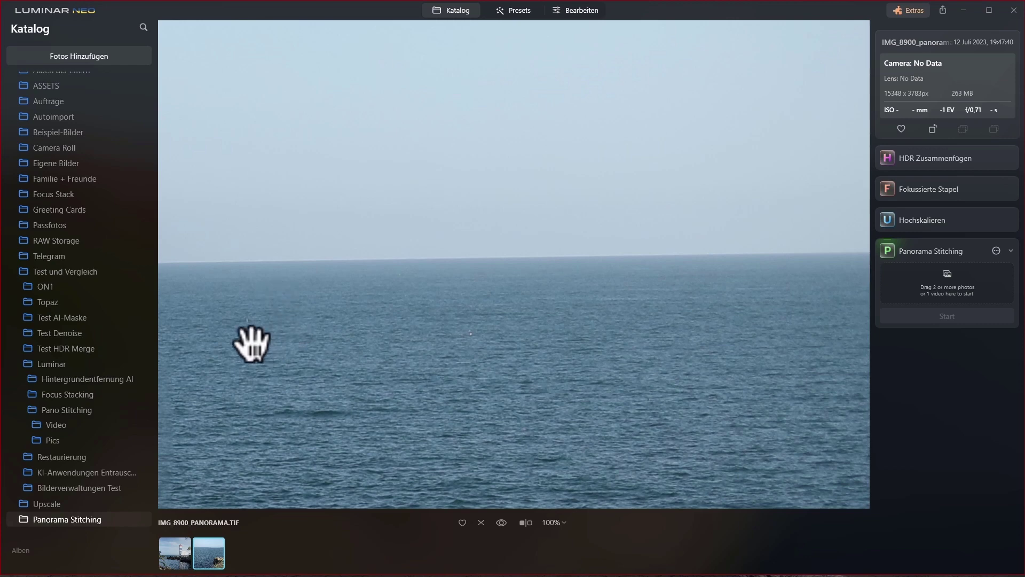
{"action": "mouse_move", "coordinate": [702, 355]}
{"action": "left_mouse_down"}
{"action": "mouse_move", "coordinate": [315, 346]}
{"action": "mouse_move", "coordinate": [741, 348]}
{"action": "left_mouse_up"}
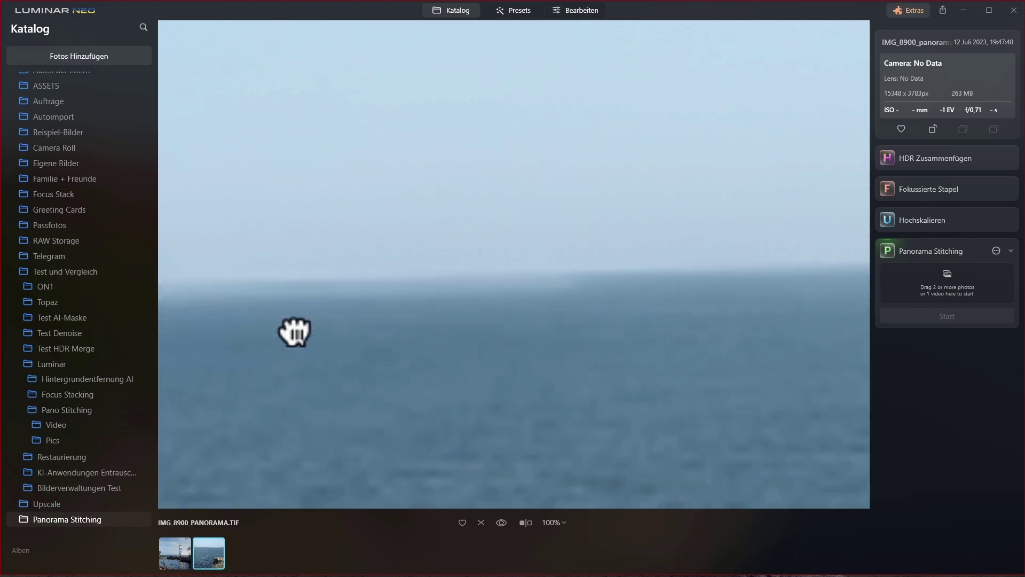
{"action": "left_click", "coordinate": [312, 326]}
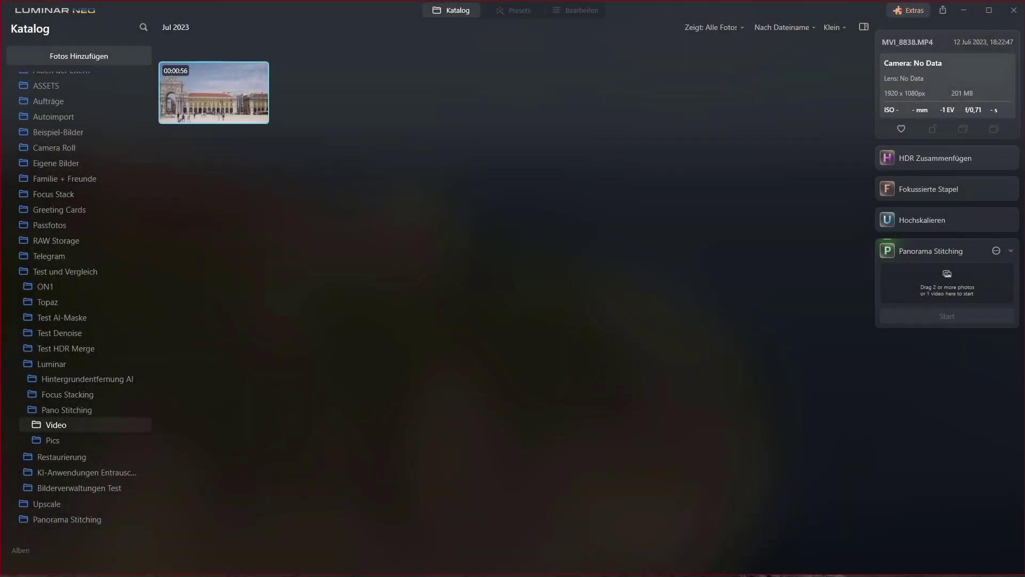
Load MVI_8838.MP4 into Panorama Stitching, review its settings, and start
{"action": "mouse_move", "coordinate": [193, 101]}
{"action": "left_mouse_down"}
{"action": "mouse_move", "coordinate": [868, 285]}
{"action": "mouse_move", "coordinate": [940, 289]}
{"action": "left_mouse_up"}
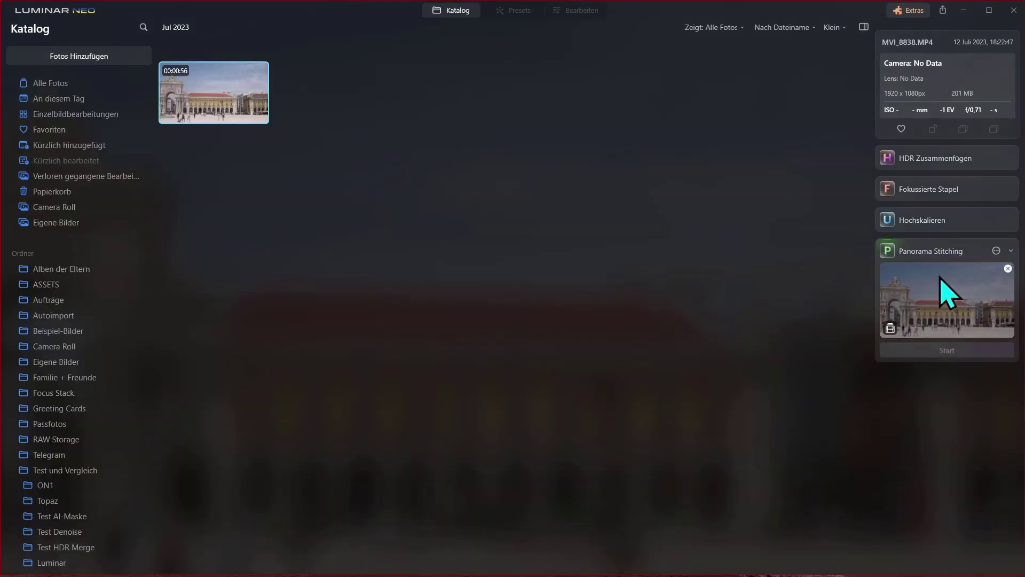
{"action": "left_click", "coordinate": [997, 251]}
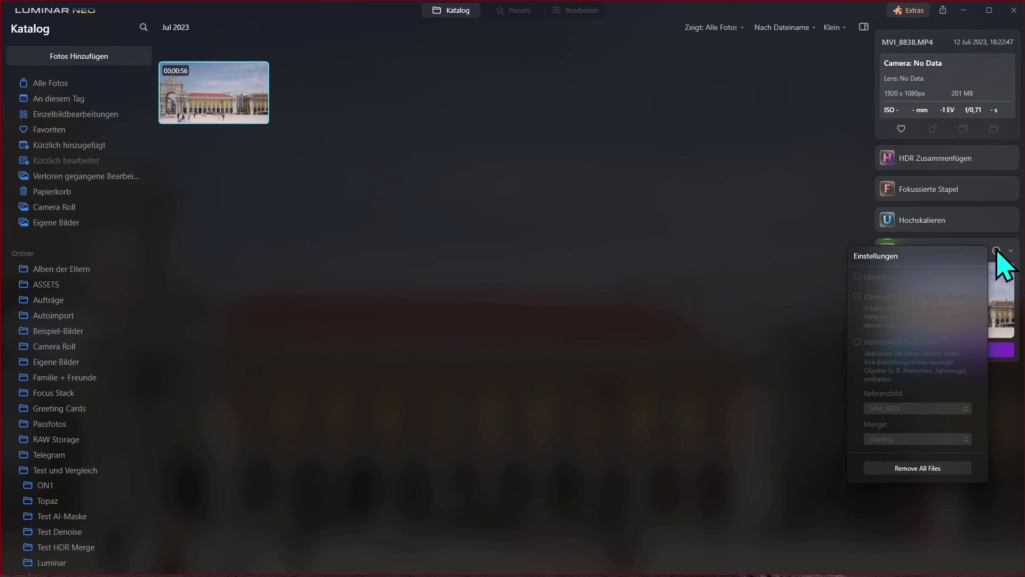
{"action": "left_click", "coordinate": [997, 251]}
{"action": "left_click", "coordinate": [943, 353]}
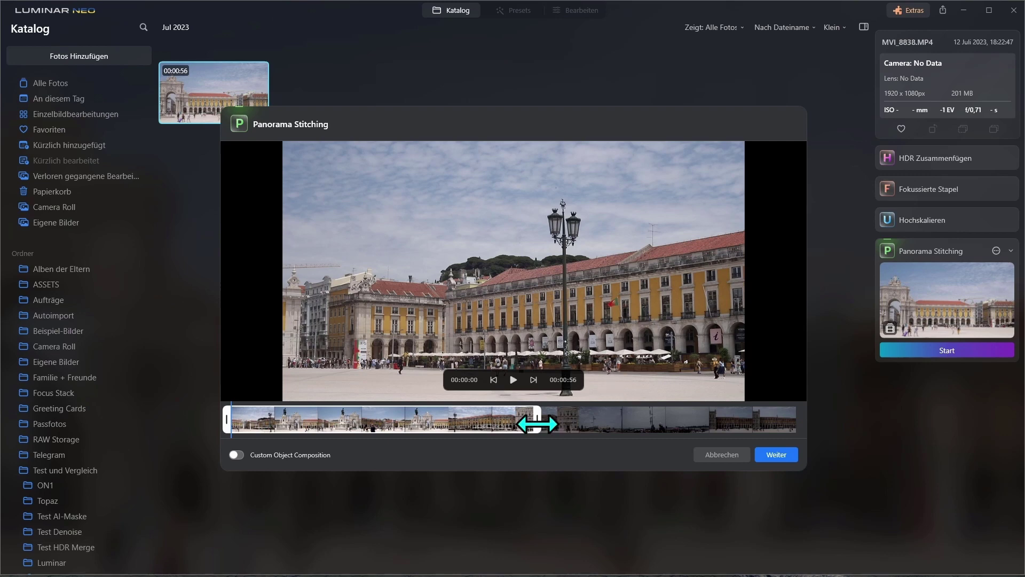
Preview the clip and trim the stitching range to roughly 00:14–00:34
{"action": "left_click_drag", "start_coordinate": [537, 424], "coordinate": [694, 425]}
{"action": "left_click_drag", "start_coordinate": [380, 419], "coordinate": [192, 421]}
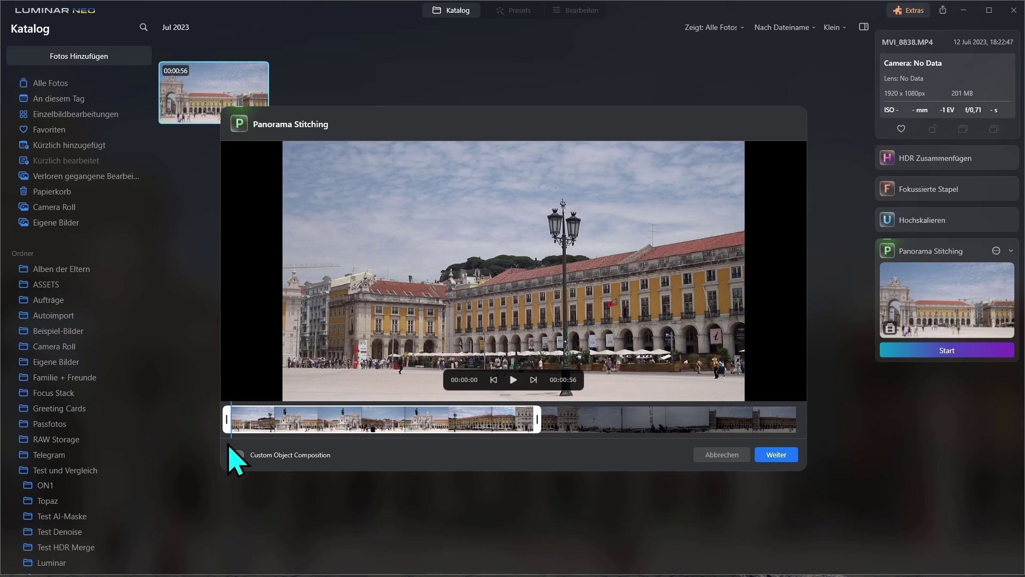
{"action": "mouse_move", "coordinate": [538, 420]}
{"action": "left_mouse_down"}
{"action": "mouse_move", "coordinate": [507, 422]}
{"action": "mouse_move", "coordinate": [556, 421]}
{"action": "left_mouse_up"}
{"action": "left_click", "coordinate": [514, 380]}
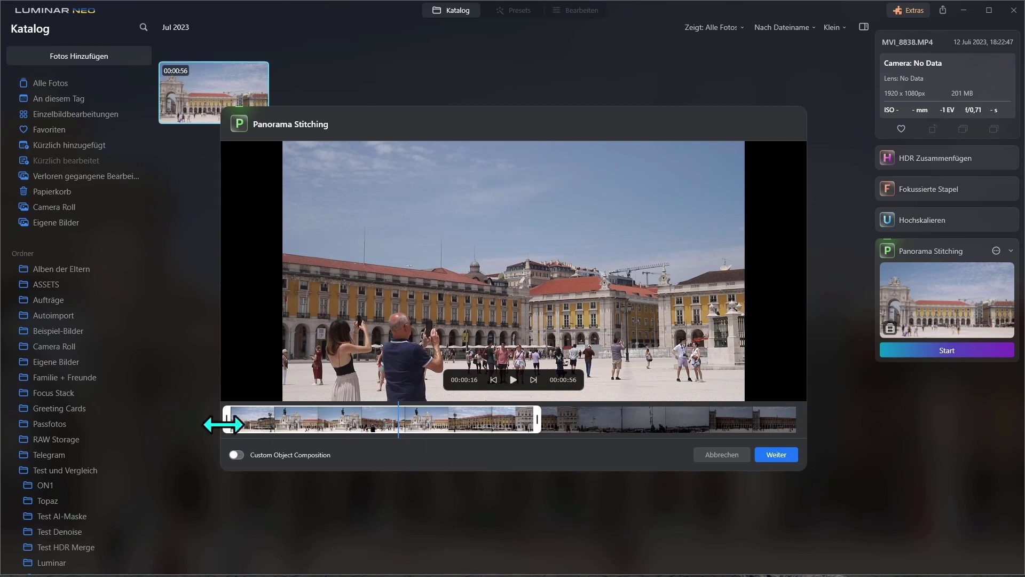
{"action": "left_click_drag", "start_coordinate": [227, 421], "coordinate": [402, 430]}
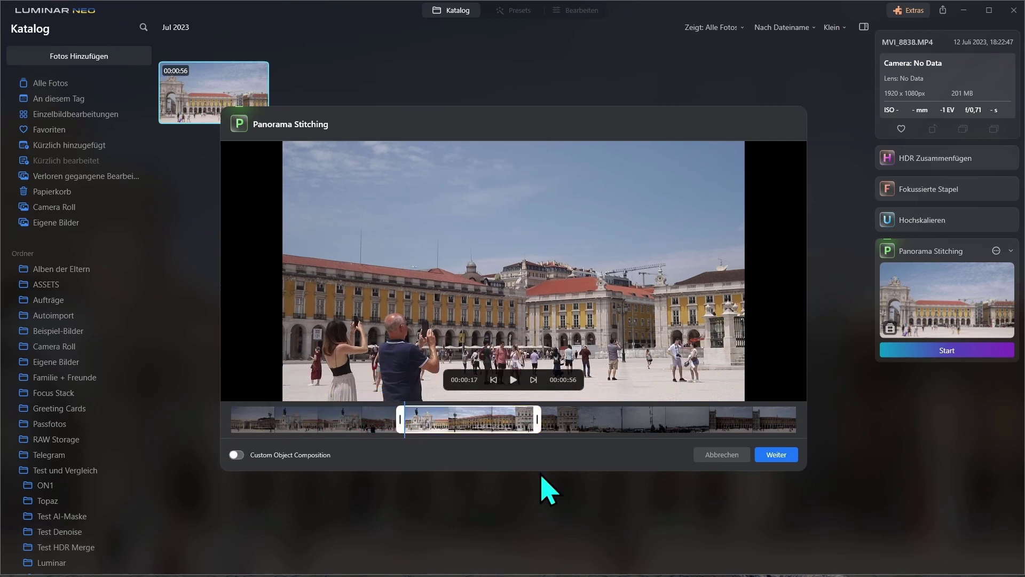
{"action": "left_click_drag", "start_coordinate": [534, 423], "coordinate": [585, 424]}
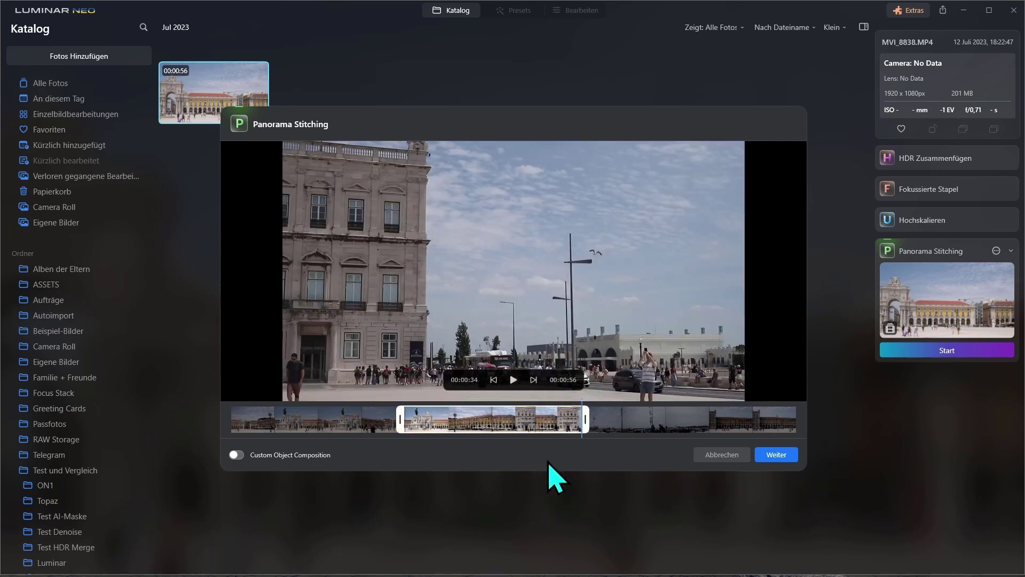
{"action": "mouse_move", "coordinate": [585, 422]}
{"action": "left_mouse_down"}
{"action": "mouse_move", "coordinate": [598, 425]}
{"action": "mouse_move", "coordinate": [581, 432]}
{"action": "left_mouse_up"}
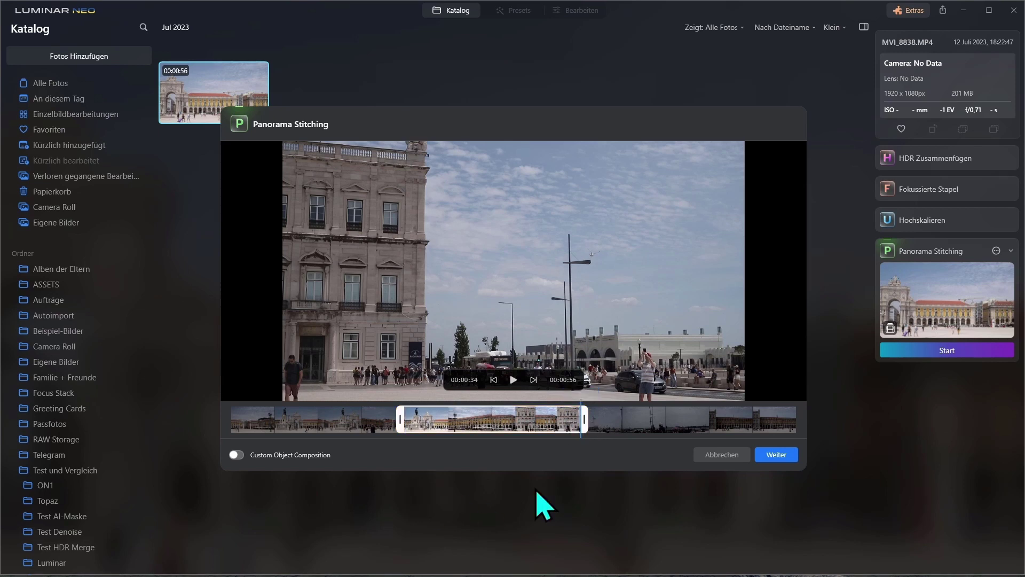
Stitch the trimmed Lisbon footage into a Spherical panorama and accept it for cropping
{"action": "left_click", "coordinate": [777, 458]}
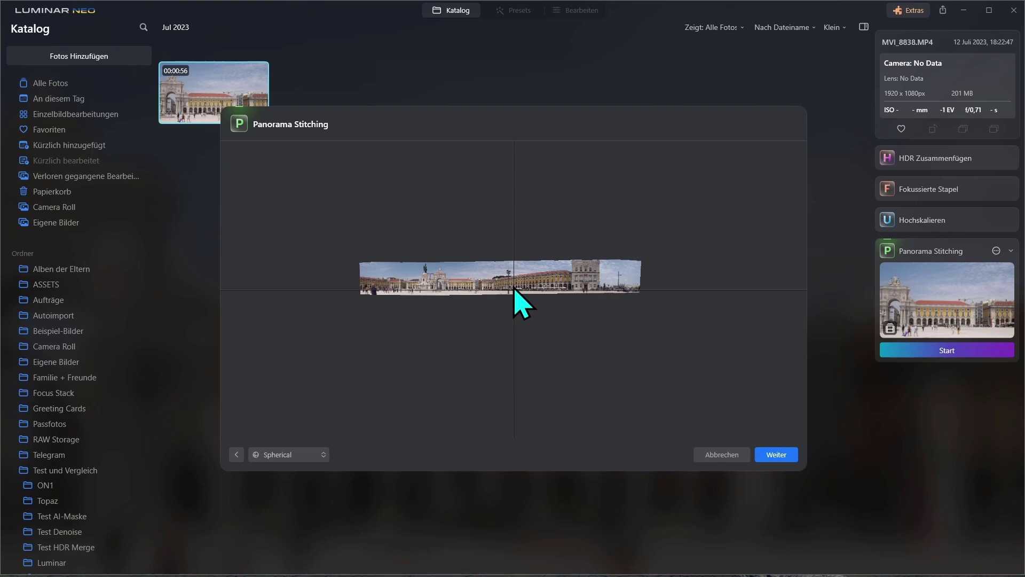
{"action": "left_click", "coordinate": [778, 456]}
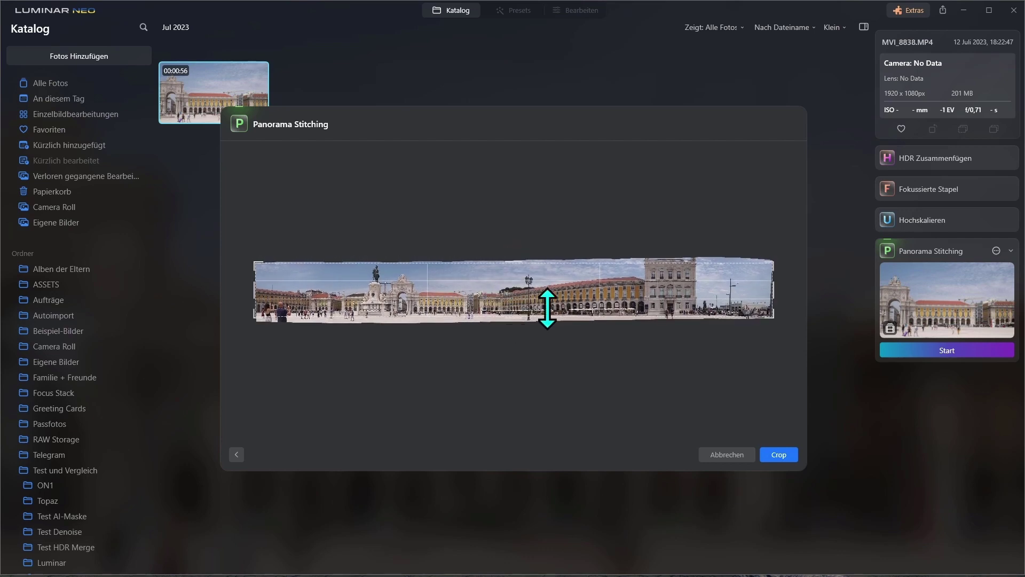
Trim the Lisbon panorama's right and left edges and save it at 7806 x 938 px
{"action": "left_click_drag", "start_coordinate": [773, 295], "coordinate": [736, 294]}
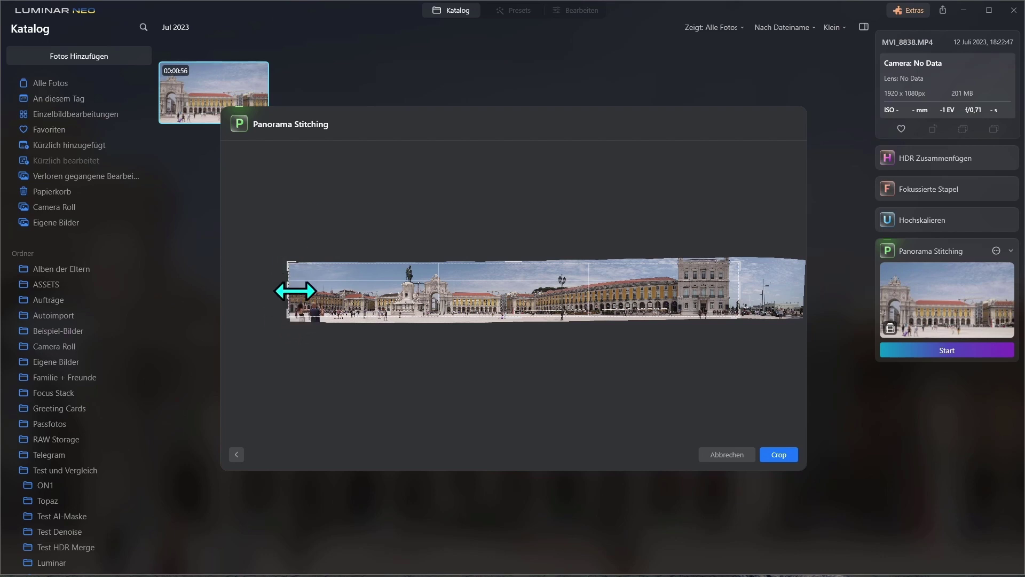
{"action": "left_click", "coordinate": [295, 291]}
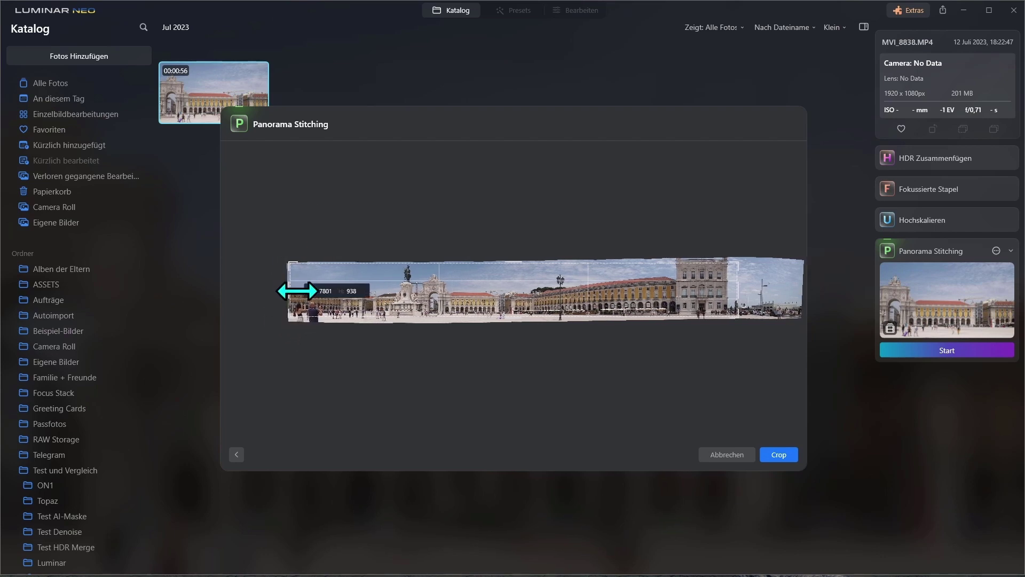
{"action": "left_click", "coordinate": [779, 455]}
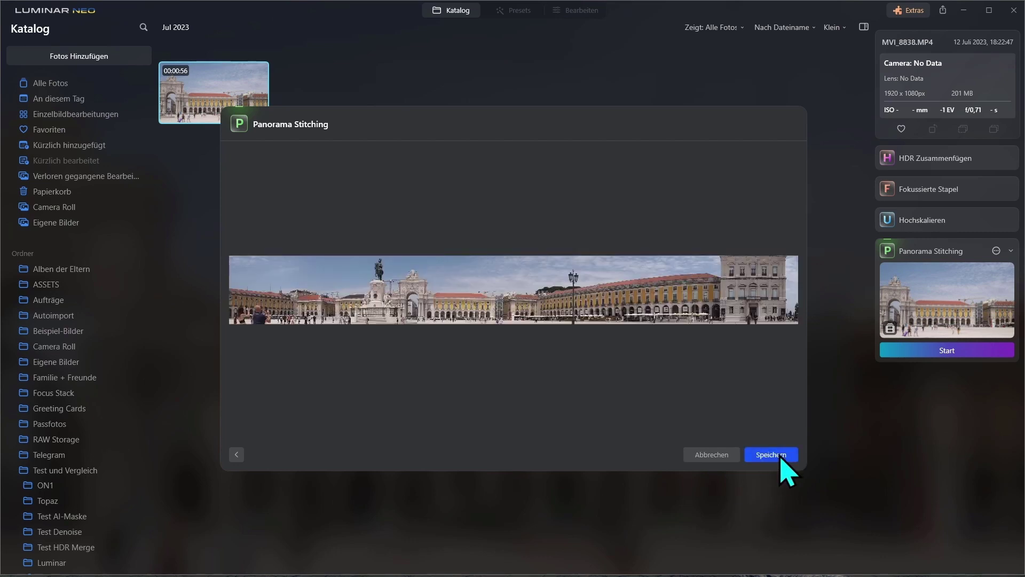
{"action": "left_click", "coordinate": [775, 458]}
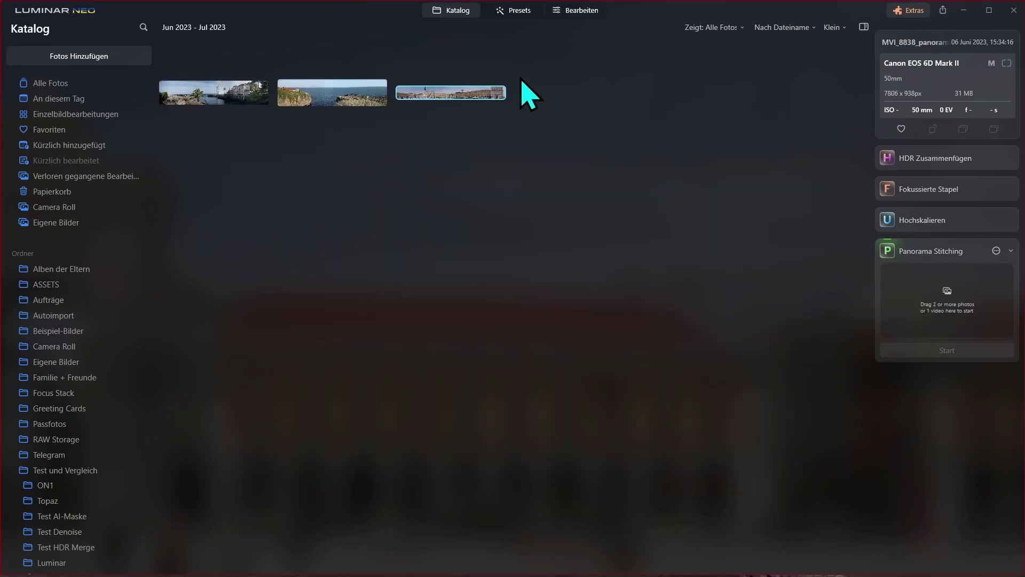
View MVI_8838_PANORAMA.TIF at 100%, panning across the statue, arch, yellow buildings and CAN CAN arcades
{"action": "double_click", "coordinate": [446, 92]}
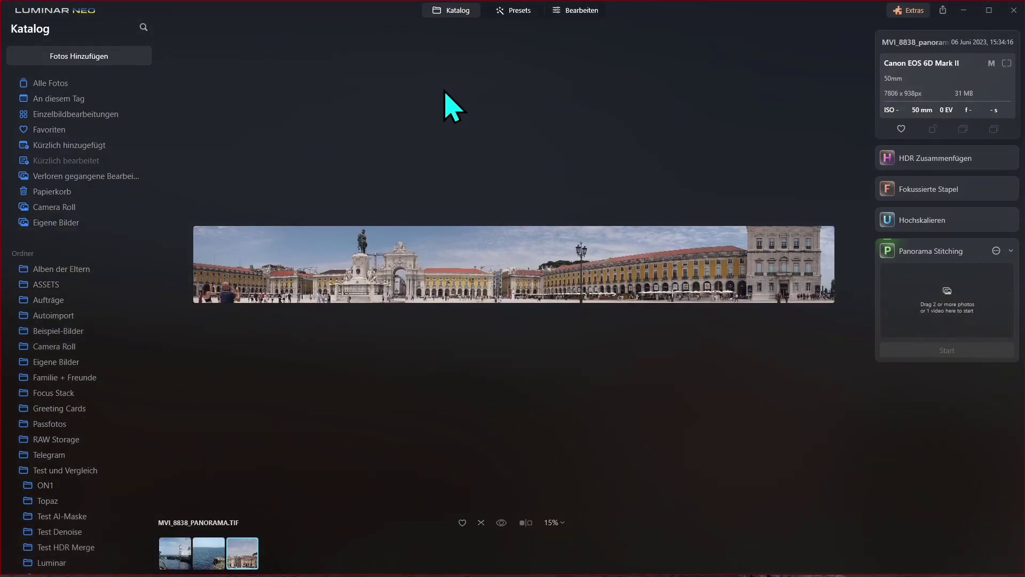
{"action": "left_click", "coordinate": [214, 289]}
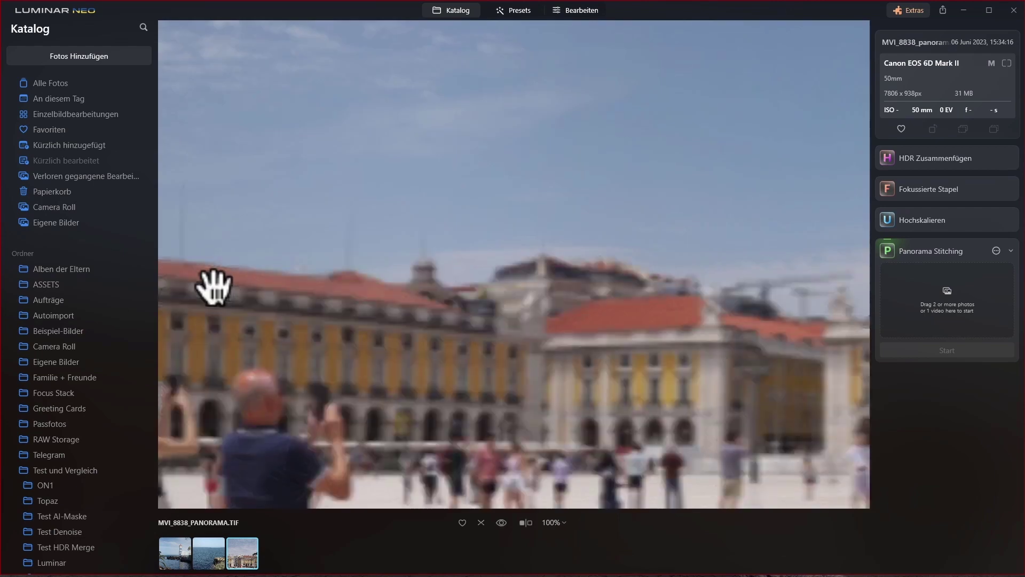
{"action": "left_click_drag", "start_coordinate": [258, 411], "coordinate": [669, 135]}
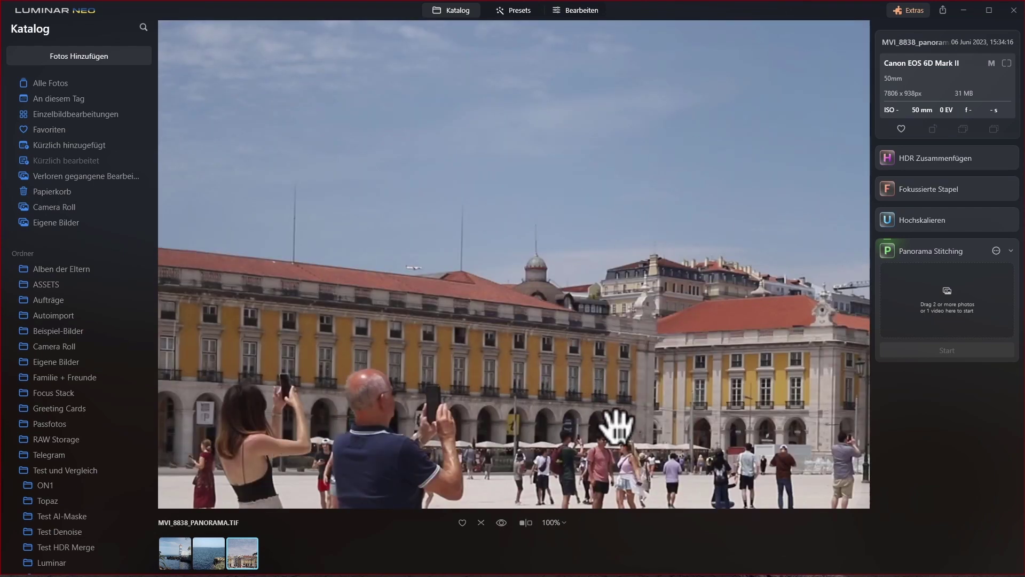
{"action": "left_click_drag", "start_coordinate": [665, 414], "coordinate": [229, 339]}
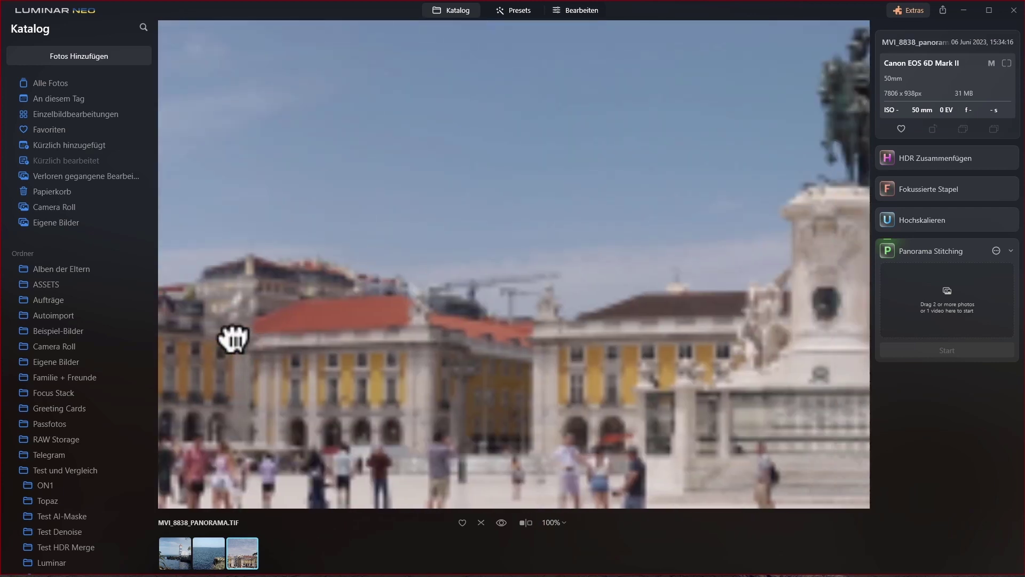
{"action": "left_click_drag", "start_coordinate": [787, 419], "coordinate": [394, 369]}
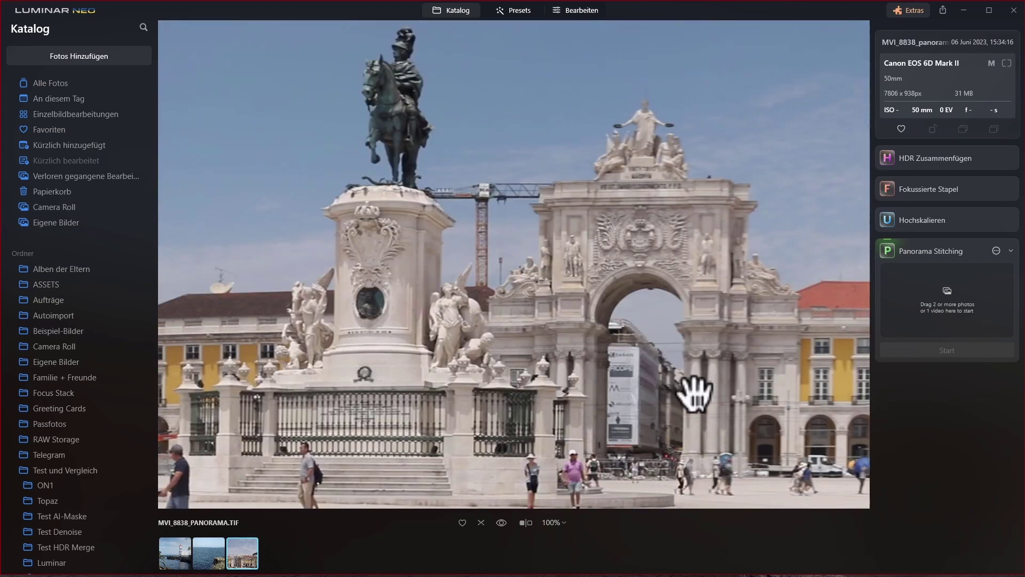
{"action": "left_click_drag", "start_coordinate": [727, 407], "coordinate": [476, 370]}
{"action": "left_click_drag", "start_coordinate": [817, 427], "coordinate": [400, 355]}
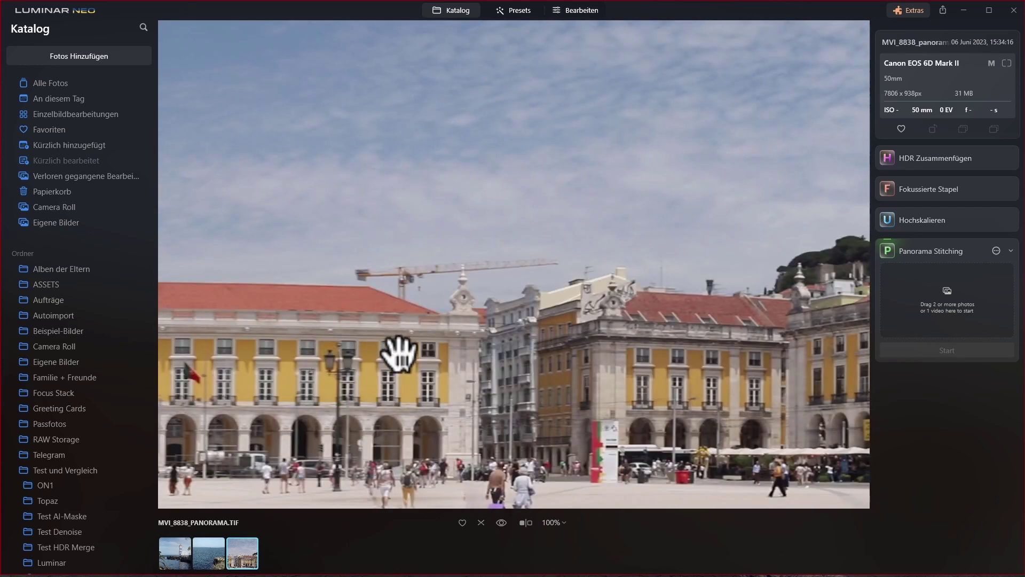
{"action": "left_click_drag", "start_coordinate": [687, 385], "coordinate": [427, 374]}
{"action": "left_click_drag", "start_coordinate": [764, 383], "coordinate": [171, 316]}
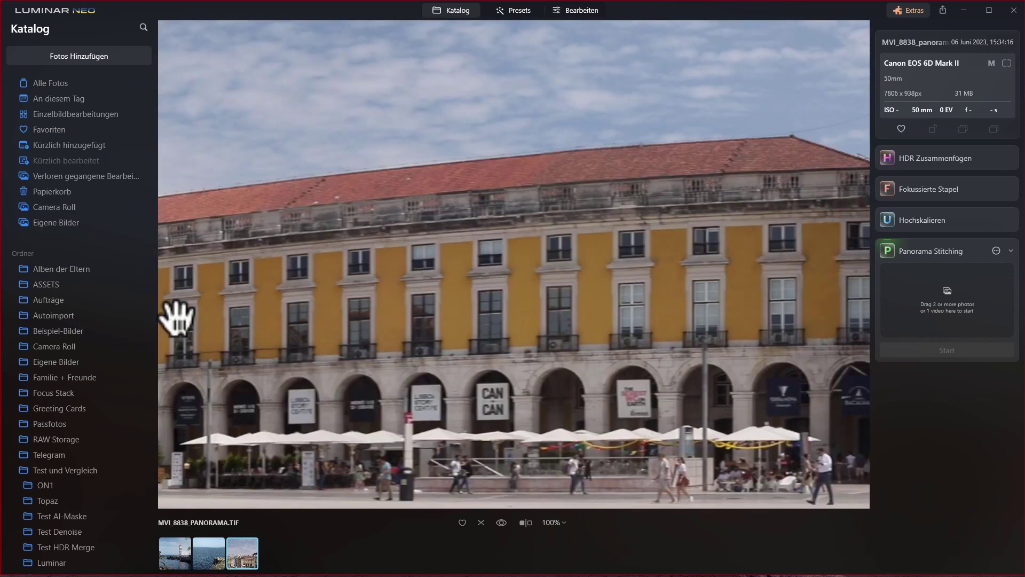
{"action": "left_click_drag", "start_coordinate": [731, 369], "coordinate": [126, 316]}
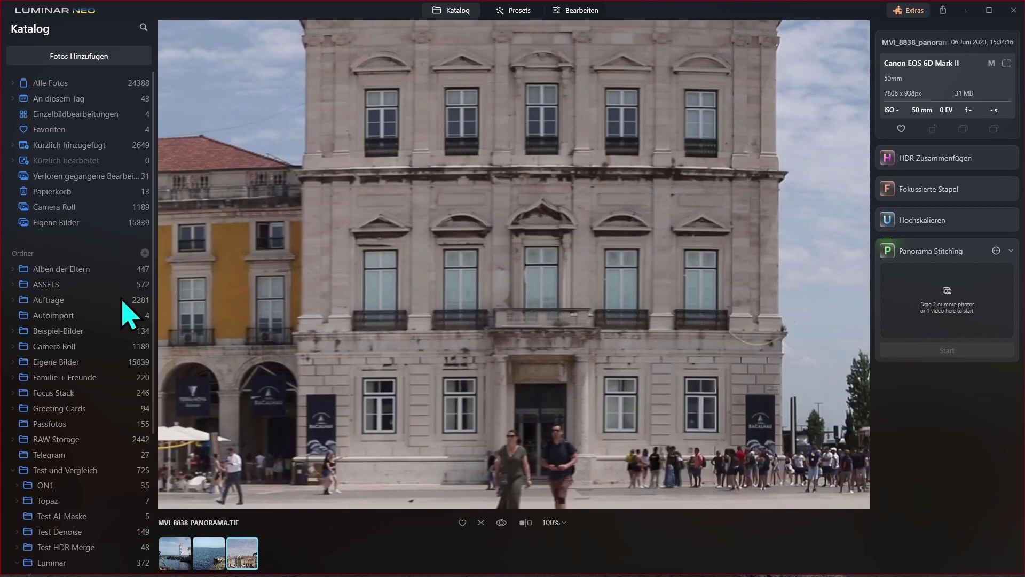
{"action": "double_click", "coordinate": [573, 368]}
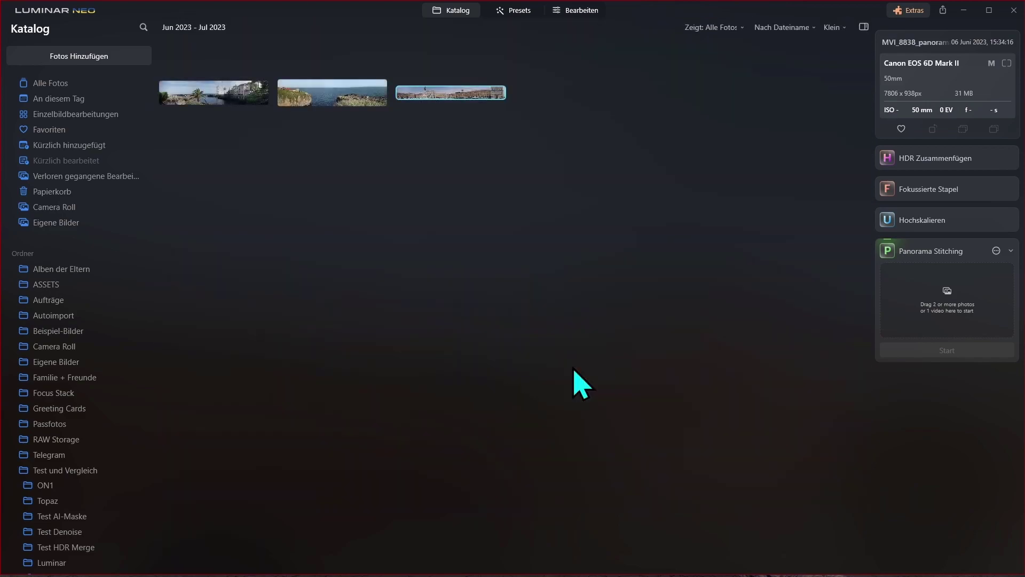